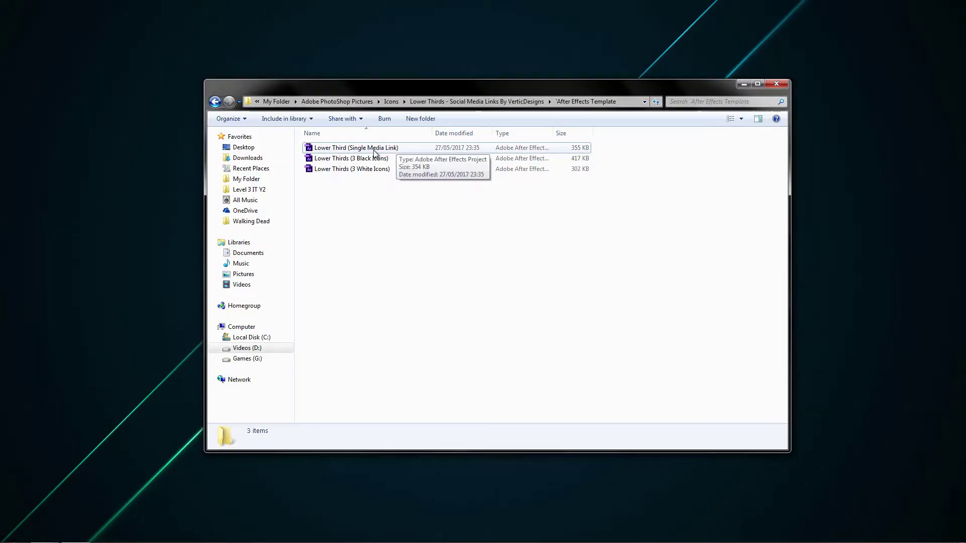
# Step: Open the Lower Third (Single Media Link) project and move the current time to 0:00:01:10
pyautogui.doubleClick(349, 108)
pyautogui.press('super+d')
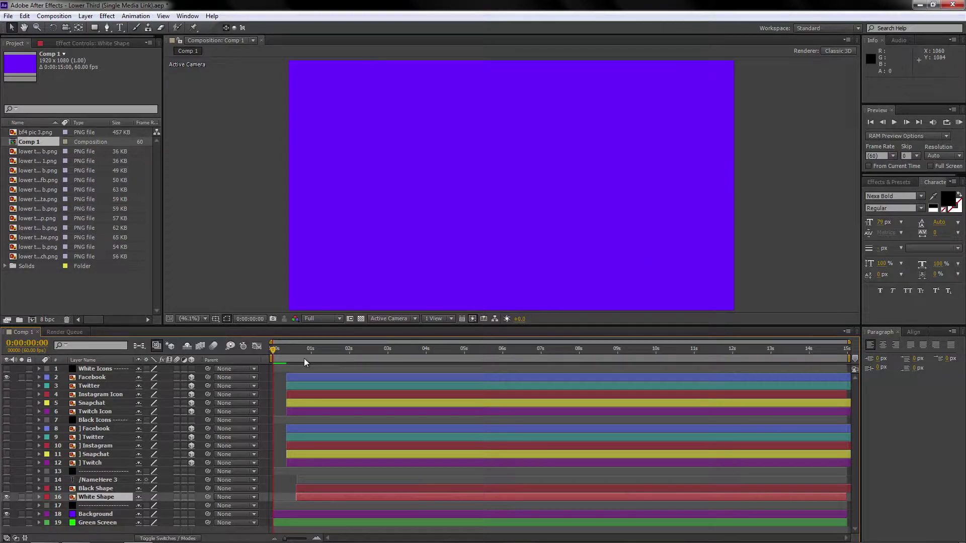
pyautogui.moveTo(275, 352); pyautogui.dragTo(311, 354)
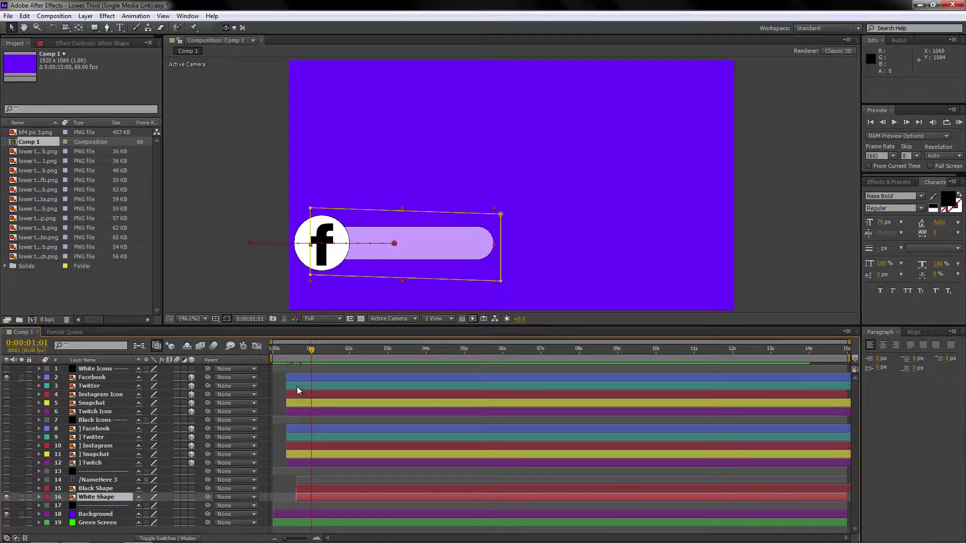
pyautogui.moveTo(312, 354)
pyautogui.mouseDown()
pyautogui.moveTo(340, 354)
pyautogui.moveTo(317, 355)
pyautogui.mouseUp()
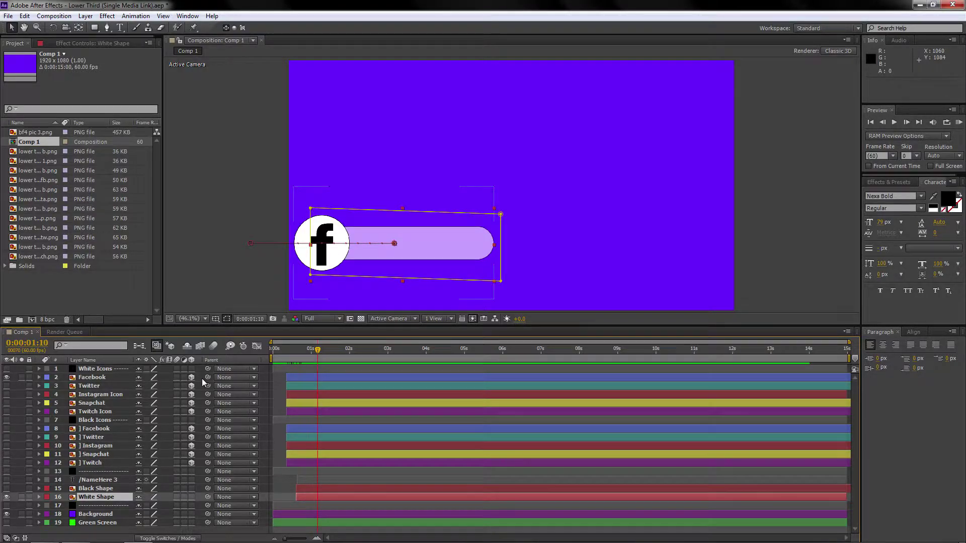
# Step: Turn on the visibility of the /NameHere 3 text layer
pyautogui.click(96, 369)
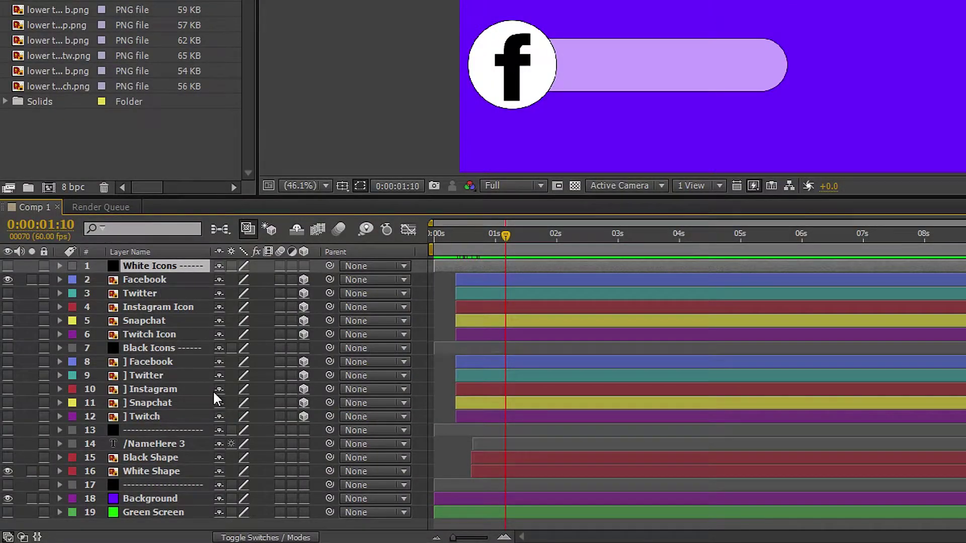
pyautogui.click(151, 443)
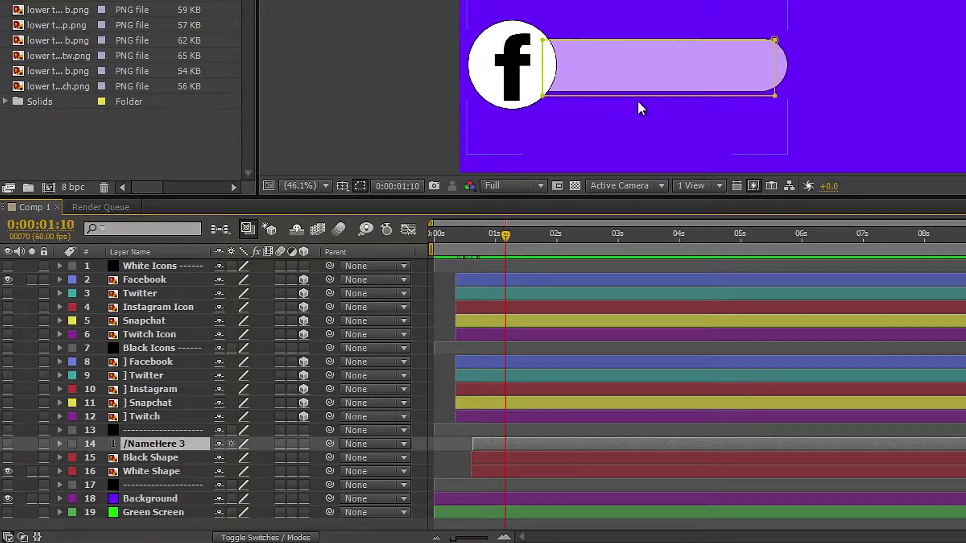
pyautogui.click(9, 444)
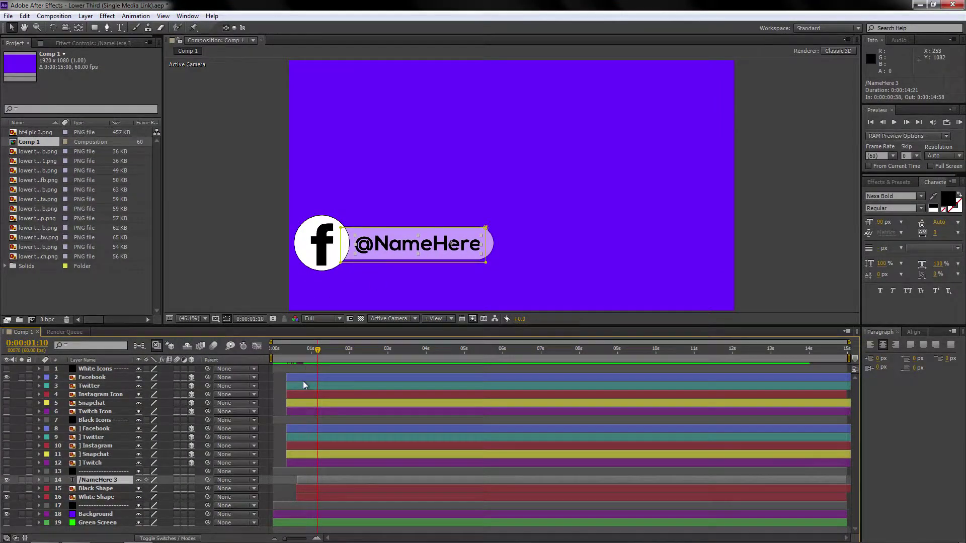
# Step: Play a preview of the lower third animation from the start and stop it at 0:00:01:38
pyautogui.click(127, 472)
pyautogui.click(895, 123)
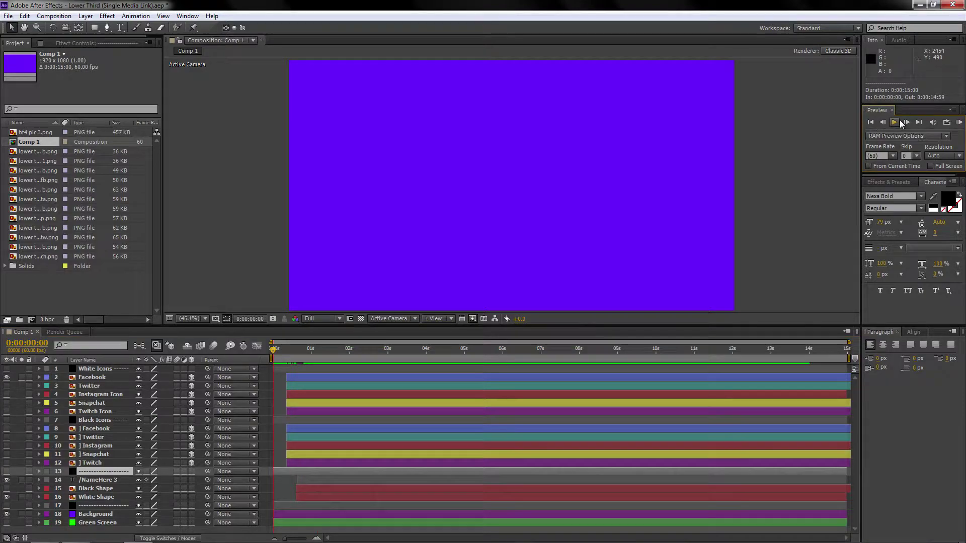
pyautogui.click(899, 124)
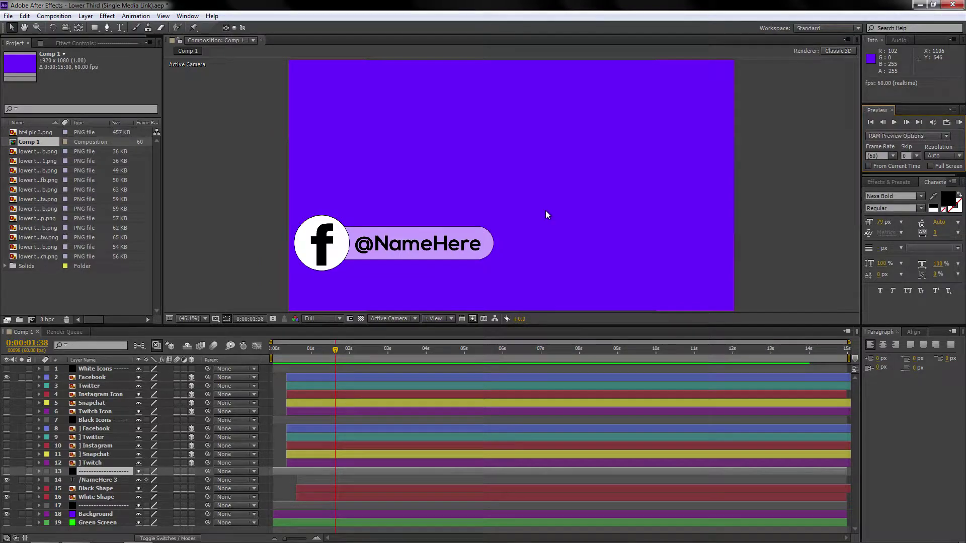
pyautogui.click(93, 479)
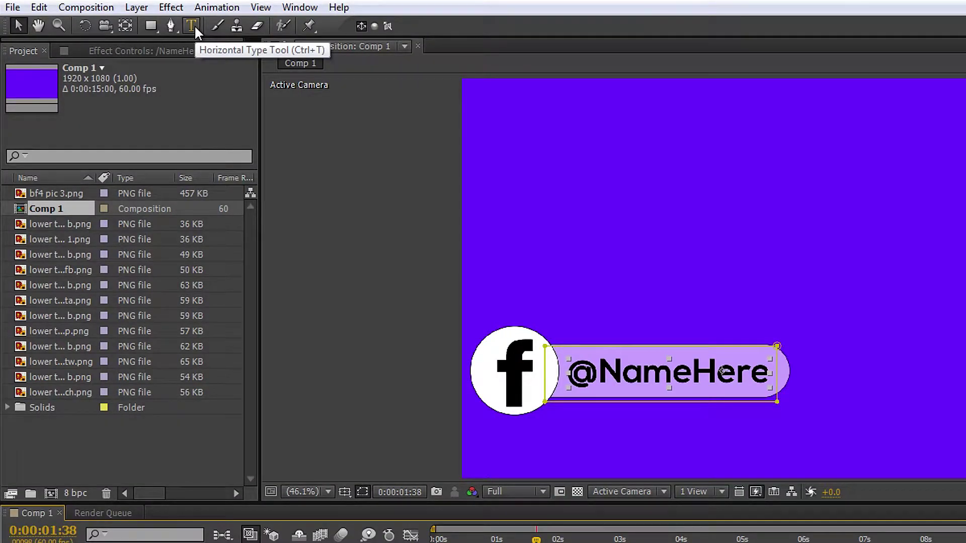
pyautogui.click(194, 25)
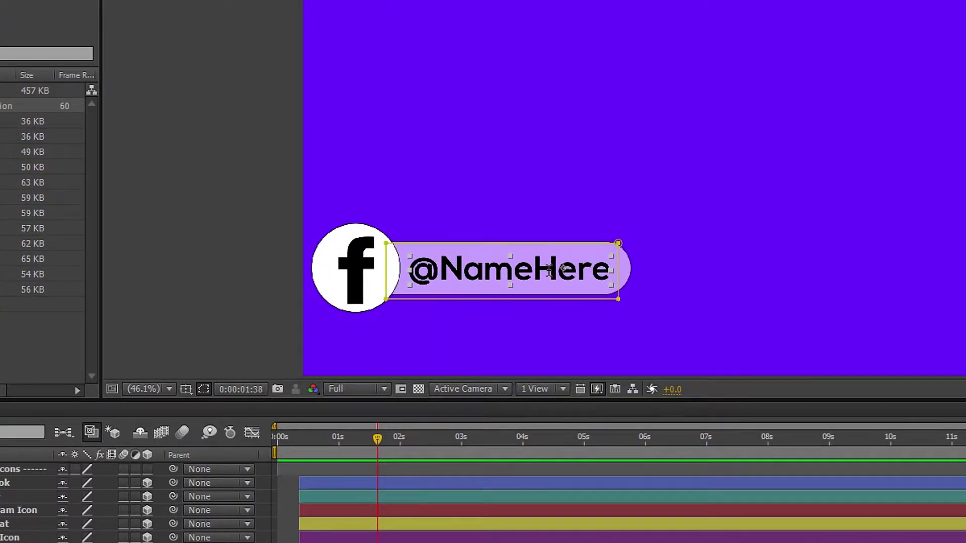
pyautogui.click(549, 270)
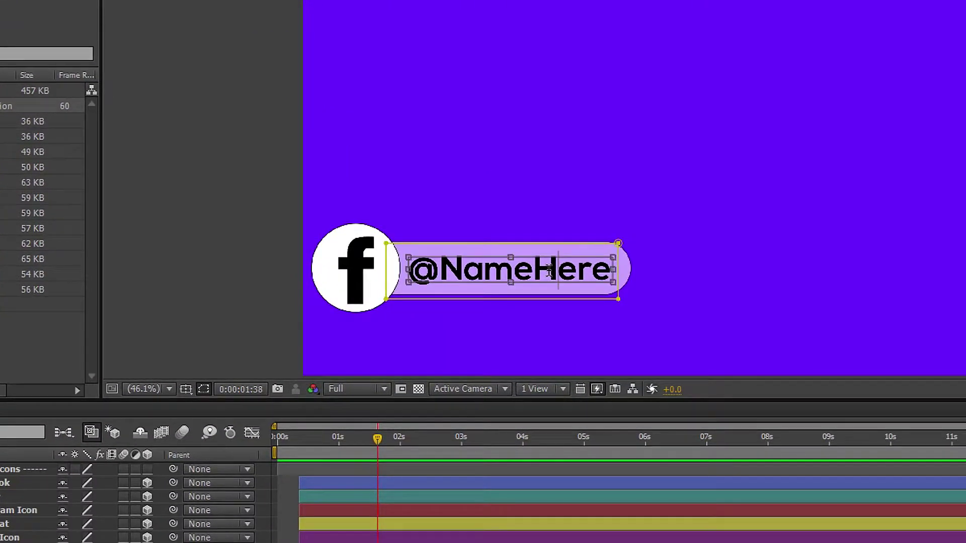
pyautogui.moveTo(440, 267); pyautogui.dragTo(713, 256)
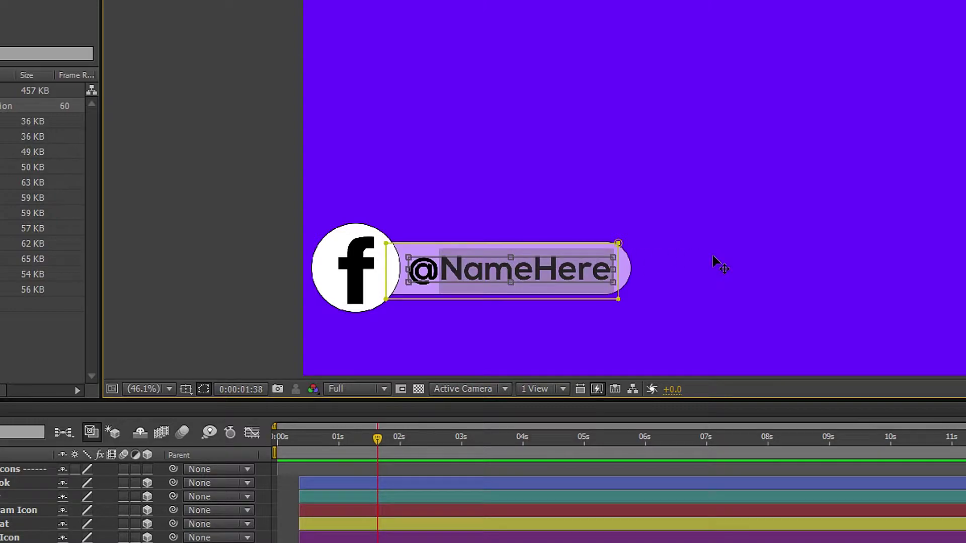
pyautogui.write('Ver')
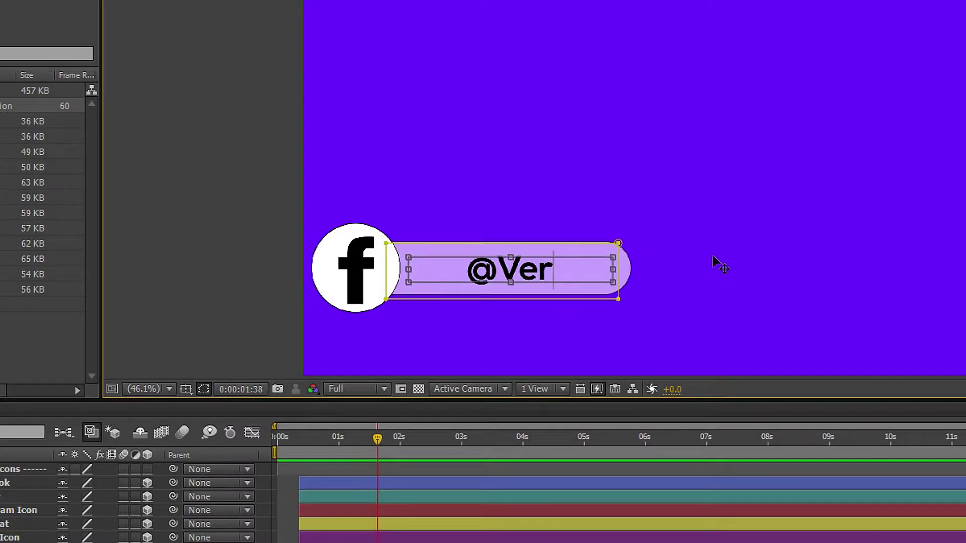
pyautogui.write('ticDesi')
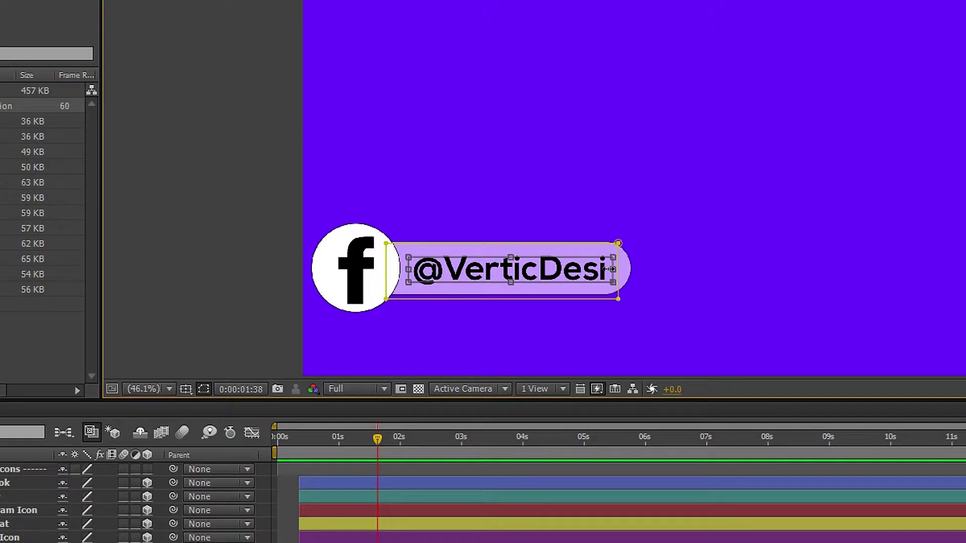
pyautogui.moveTo(613, 269); pyautogui.dragTo(421, 269)
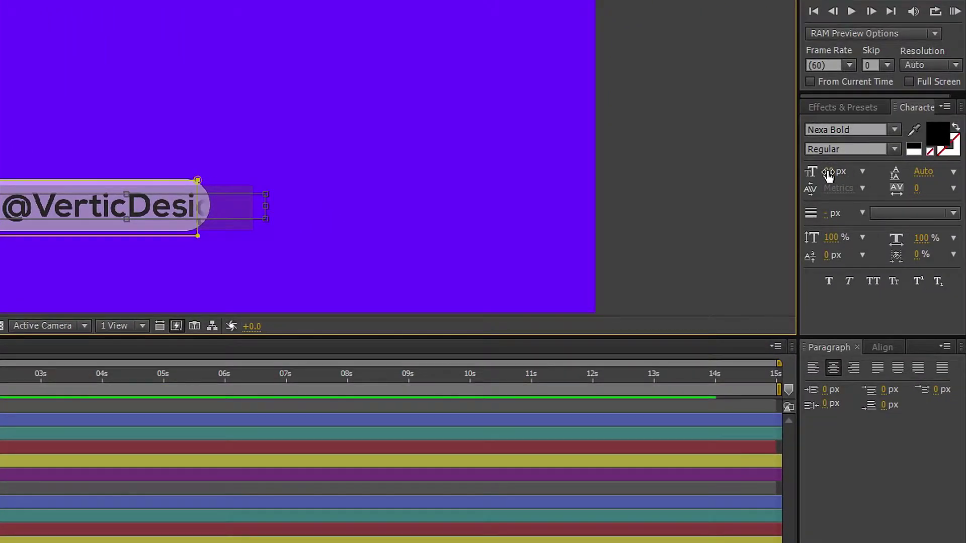
pyautogui.click(836, 172)
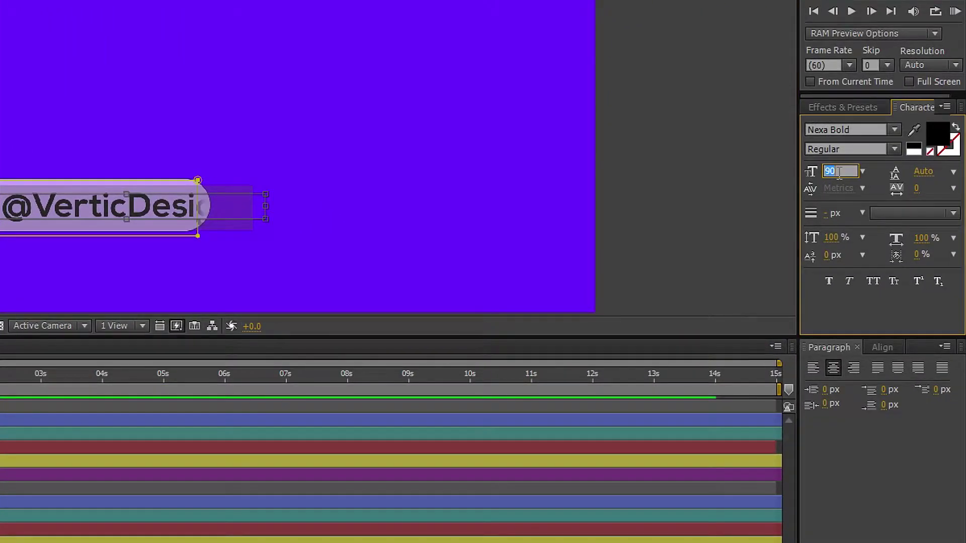
pyautogui.write('85')
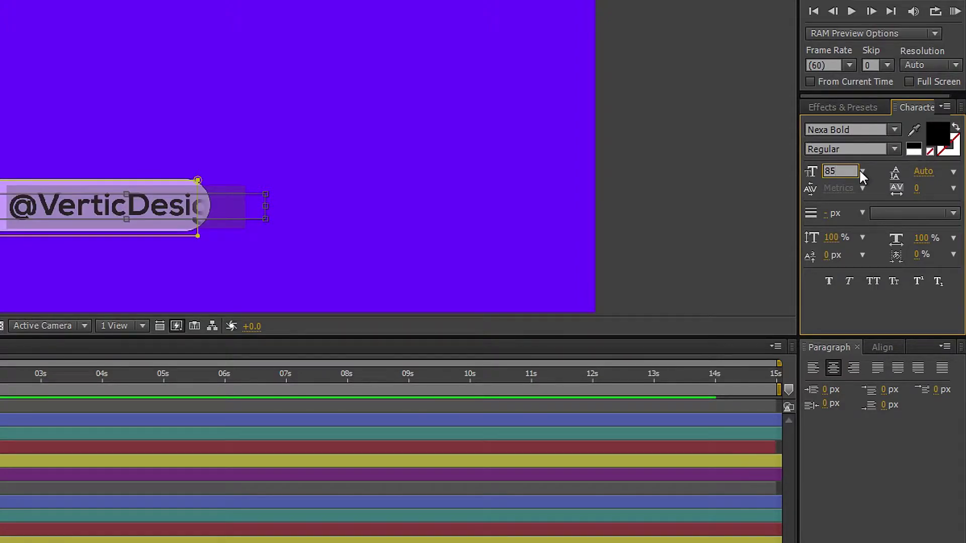
pyautogui.press('BackSpace')
pyautogui.write('2')
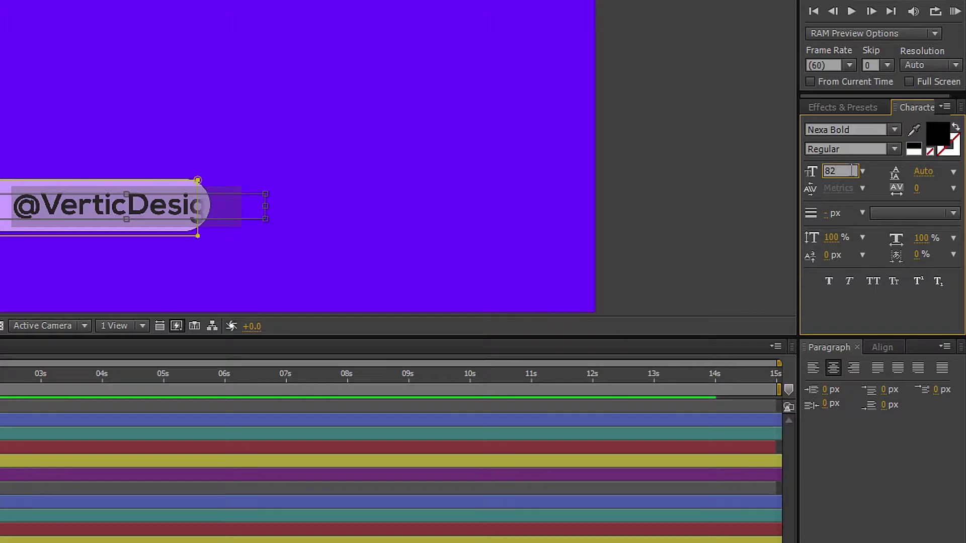
pyautogui.click(863, 171)
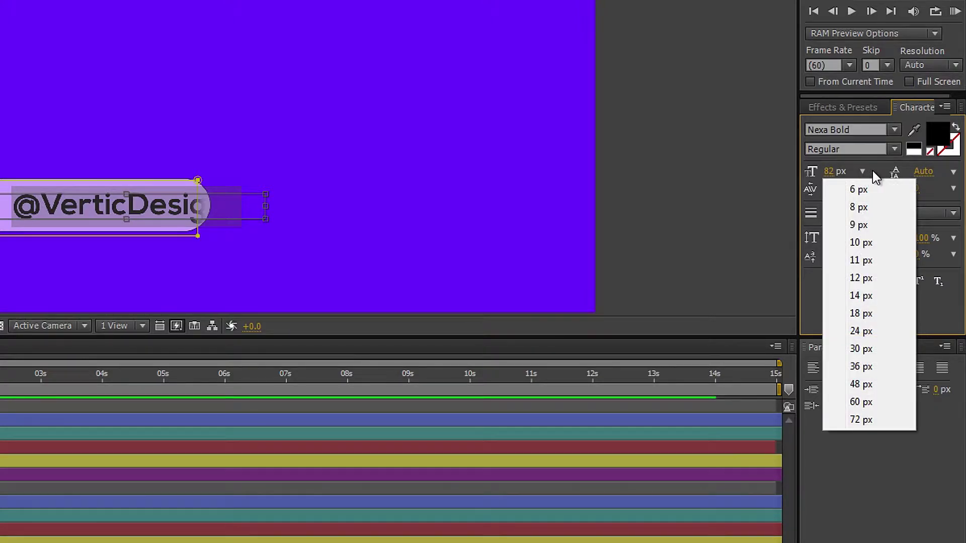
pyautogui.click(877, 169)
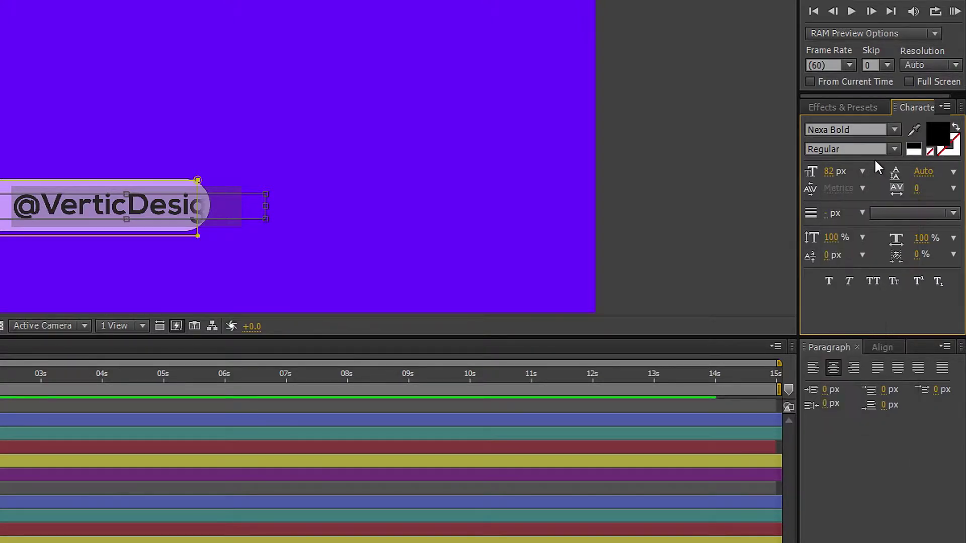
pyautogui.click(818, 369)
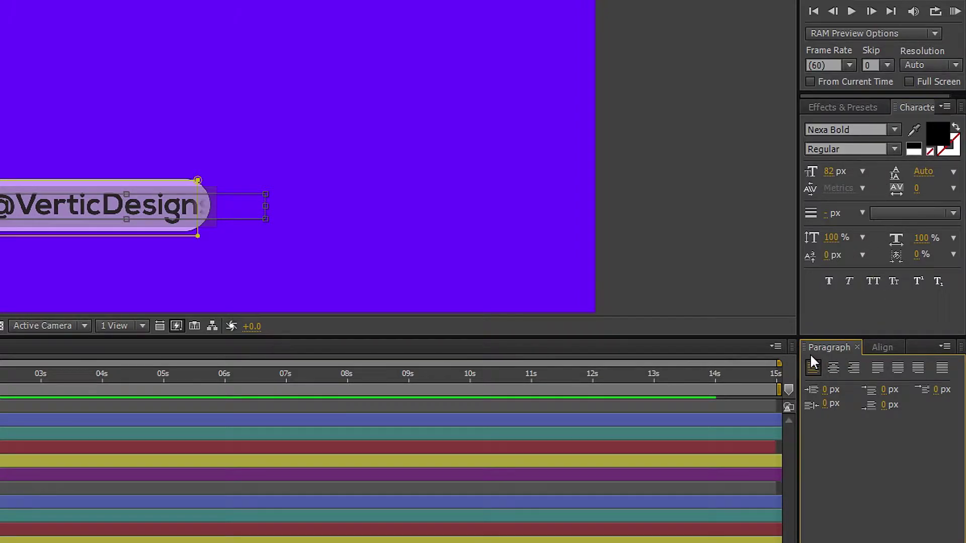
pyautogui.click(825, 171)
pyautogui.write('78')
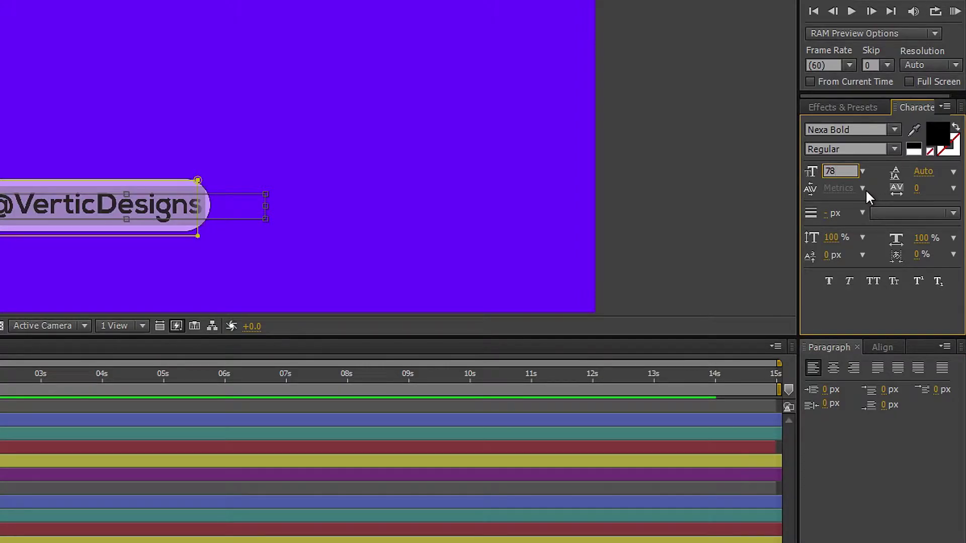
pyautogui.press('BackSpace')
pyautogui.write('5')
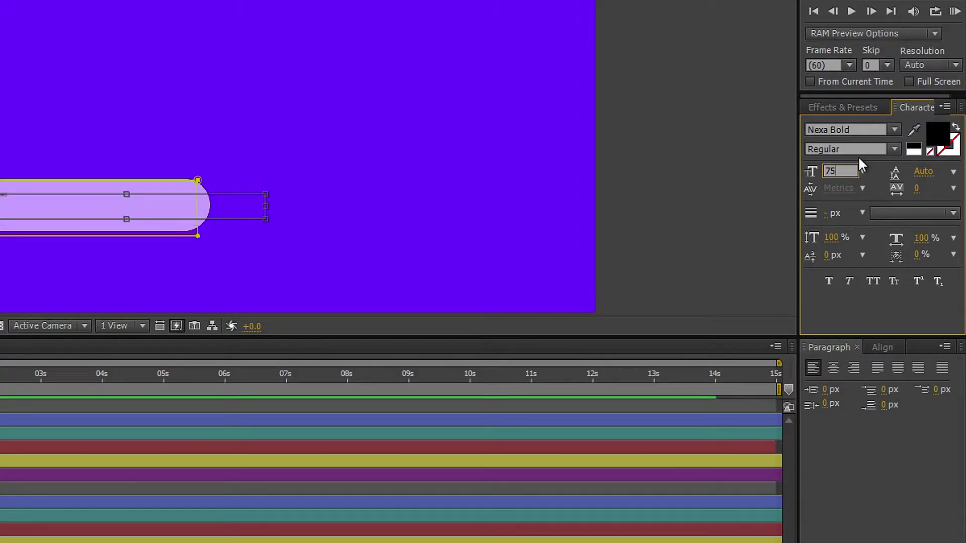
pyautogui.press('Return')
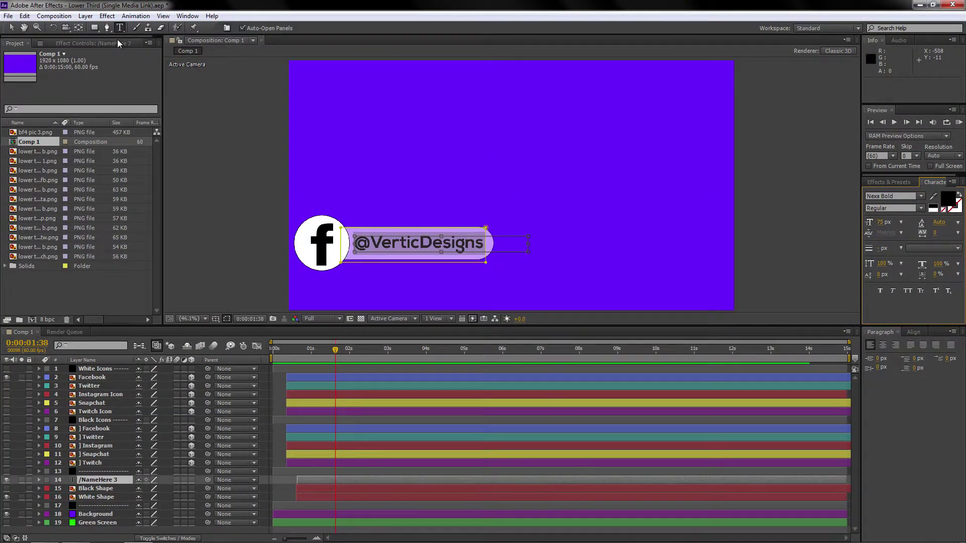
pyautogui.click(12, 29)
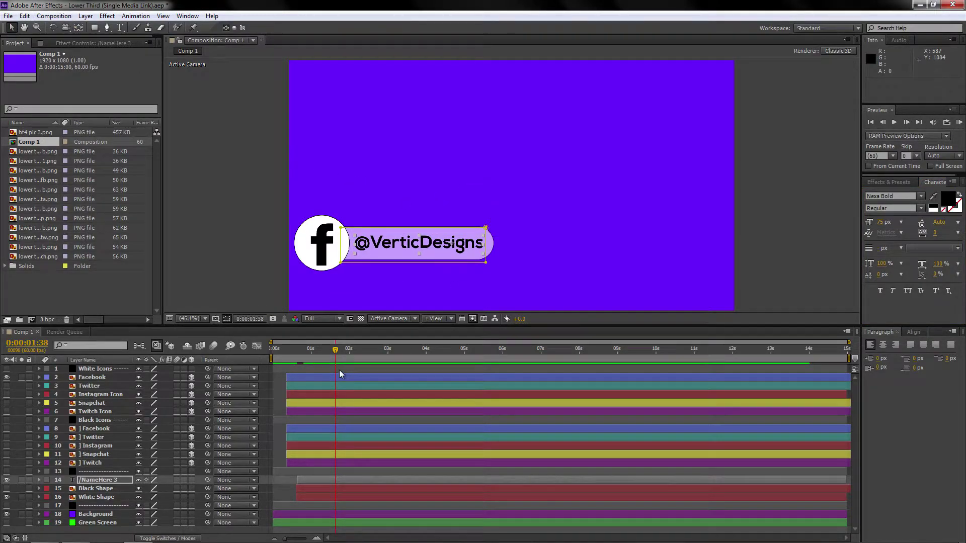
pyautogui.moveTo(334, 353); pyautogui.dragTo(311, 352)
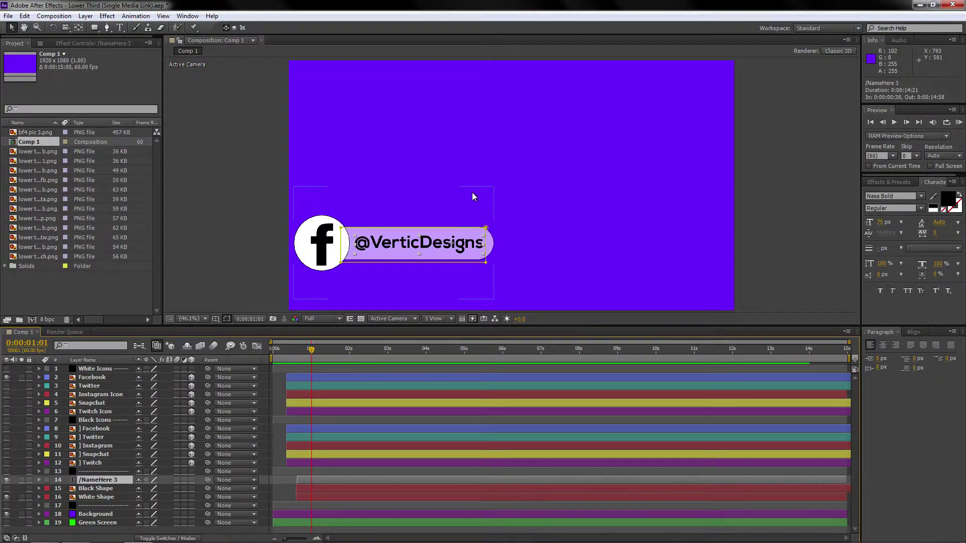
pyautogui.press('Down')
pyautogui.press('Down')
pyautogui.press('Down')
pyautogui.press('Down')
pyautogui.press('Down')
pyautogui.press('Up')
pyautogui.press('Up')
pyautogui.moveTo(313, 352)
pyautogui.mouseDown()
pyautogui.moveTo(294, 354)
pyautogui.moveTo(310, 356)
pyautogui.mouseUp()
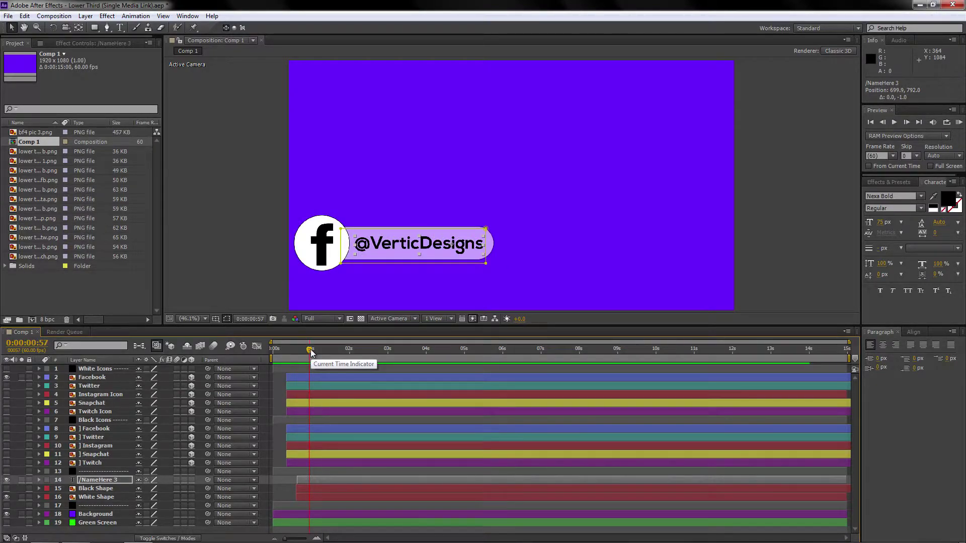
pyautogui.moveTo(310, 352); pyautogui.dragTo(338, 386)
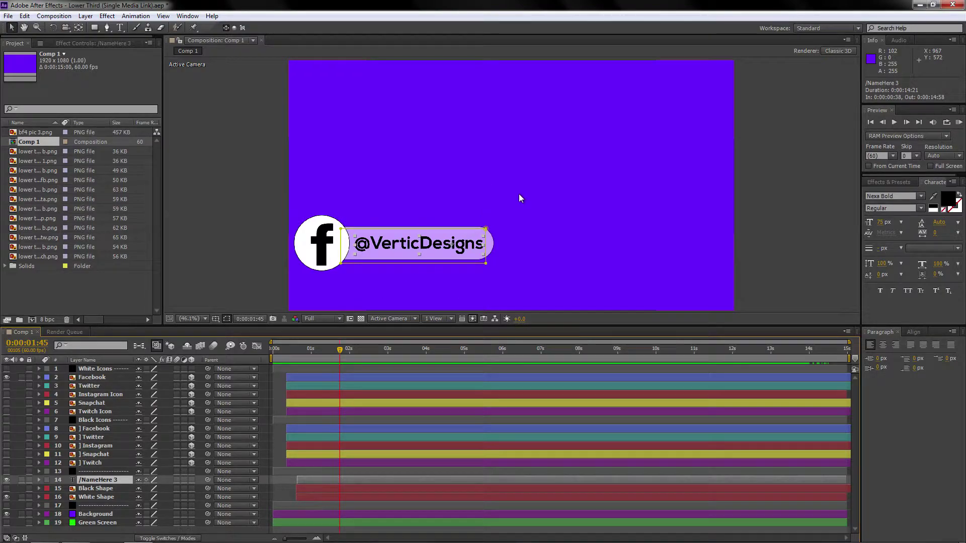
# Step: Close the single-link project without saving and open the Lower Thirds (3 Black Icons) project
pyautogui.click(953, 5)
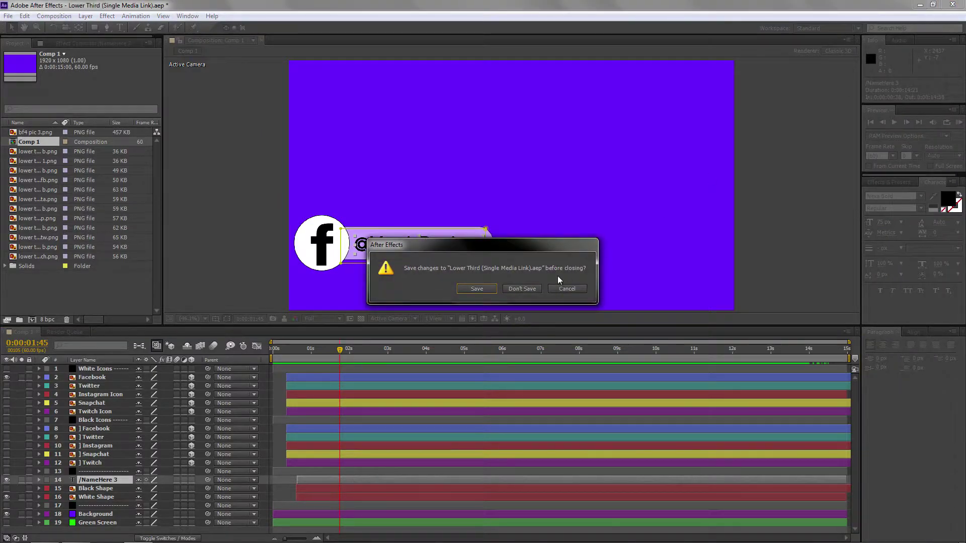
pyautogui.click(535, 291)
pyautogui.click(373, 168)
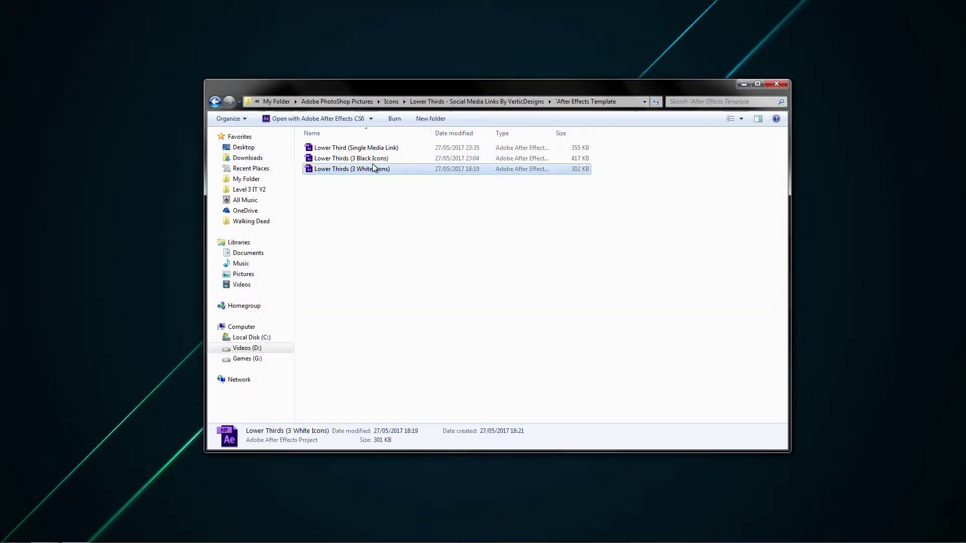
pyautogui.doubleClick(379, 161)
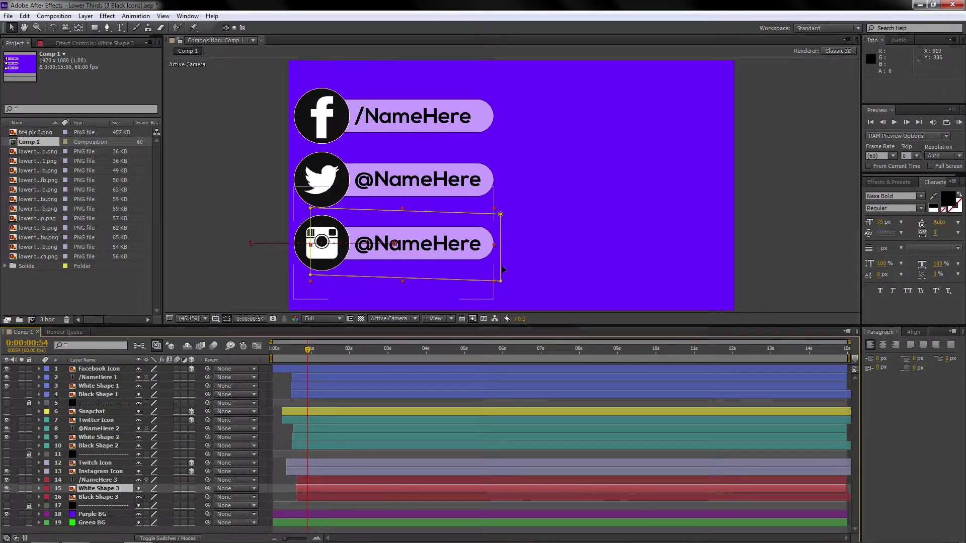
# Step: Replace the NameHere part of the Facebook bar's text with "name", keeping the leading slash
pyautogui.click(100, 378)
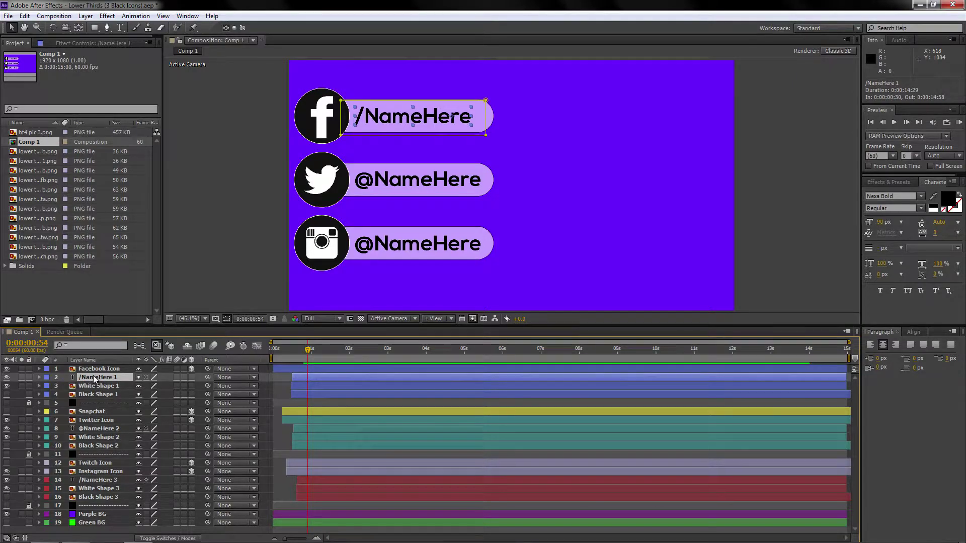
pyautogui.click(123, 29)
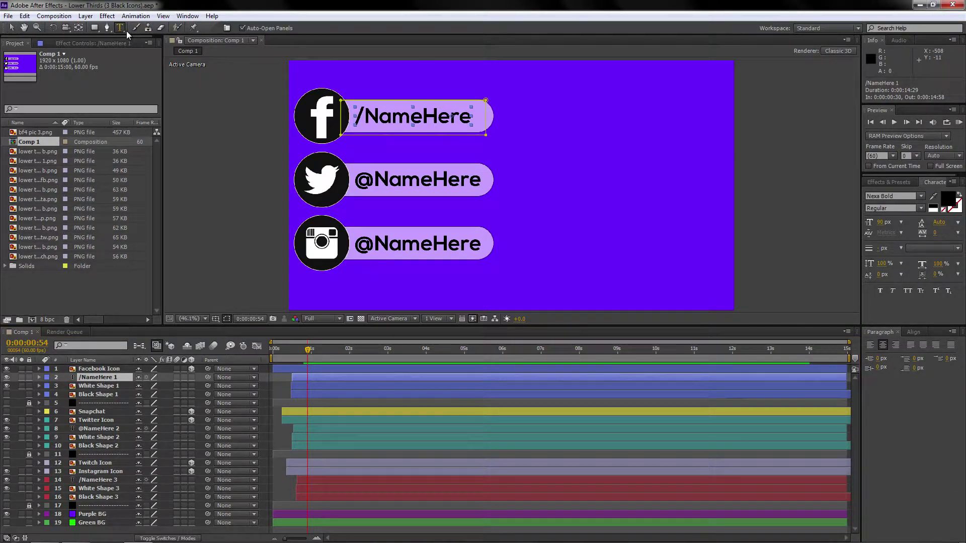
pyautogui.moveTo(364, 116); pyautogui.dragTo(602, 121)
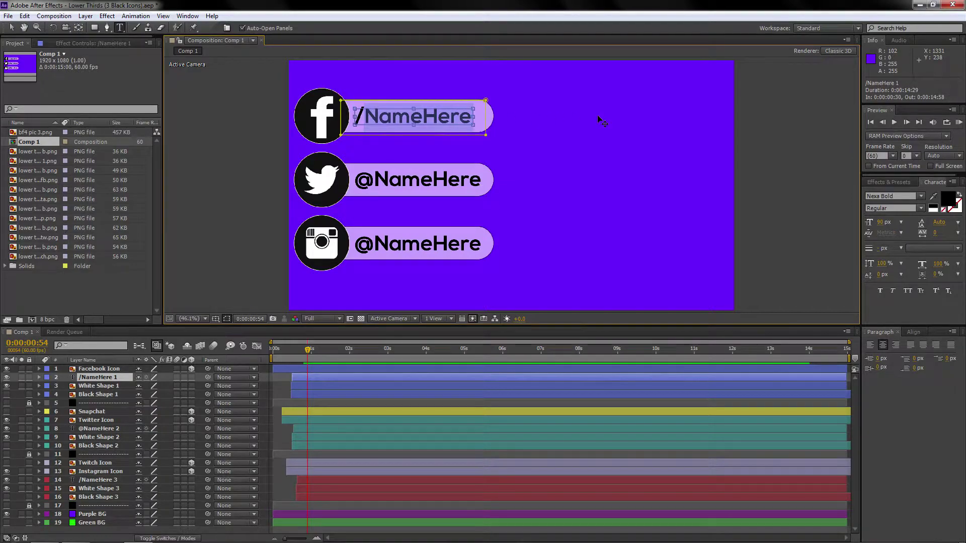
pyautogui.write('name')
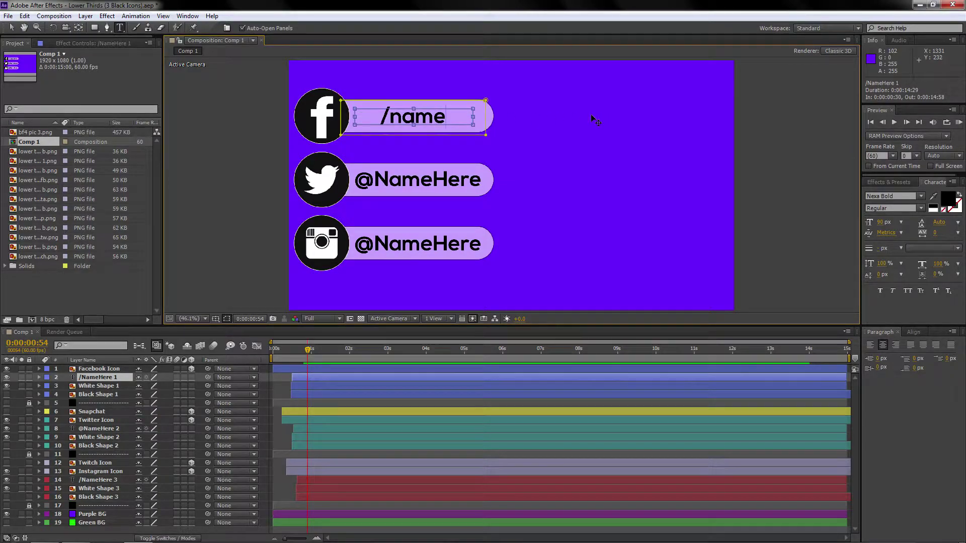
# Step: Preview the animation with the edited Facebook text and undo that text change
pyautogui.moveTo(308, 351)
pyautogui.mouseDown()
pyautogui.moveTo(295, 355)
pyautogui.moveTo(312, 357)
pyautogui.mouseUp()
pyautogui.press('KP_0')
pyautogui.press('space')
pyautogui.hotkey('ctrl', 'z')
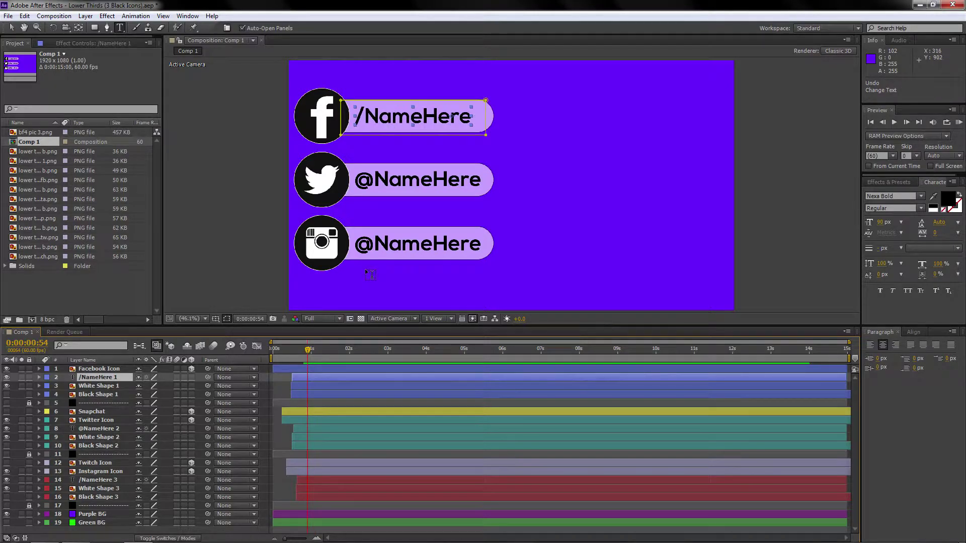
pyautogui.hotkey('ctrl', 'Down')
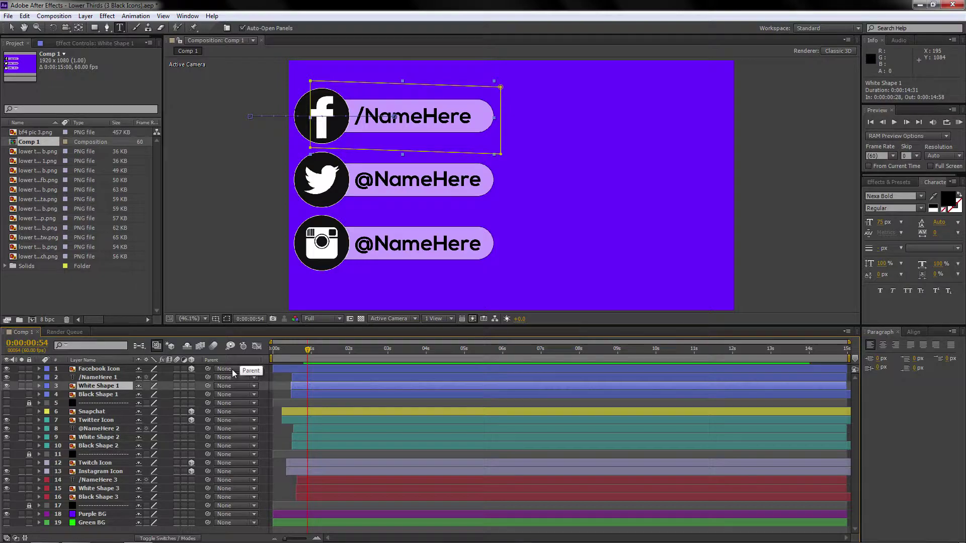
# Step: Swap the icon of the second lower third by hiding the Twitter Icon layer and showing the Snapchat layer
pyautogui.click(101, 429)
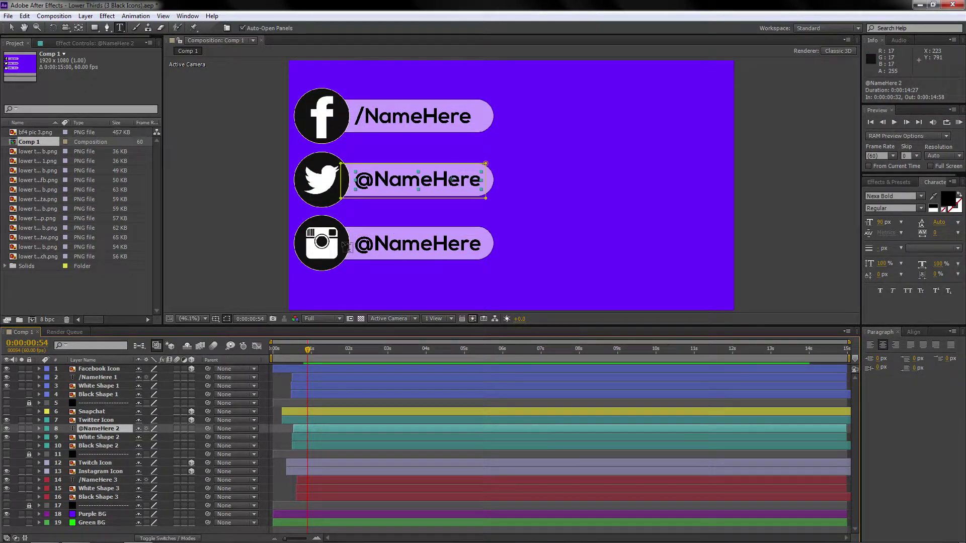
pyautogui.click(14, 29)
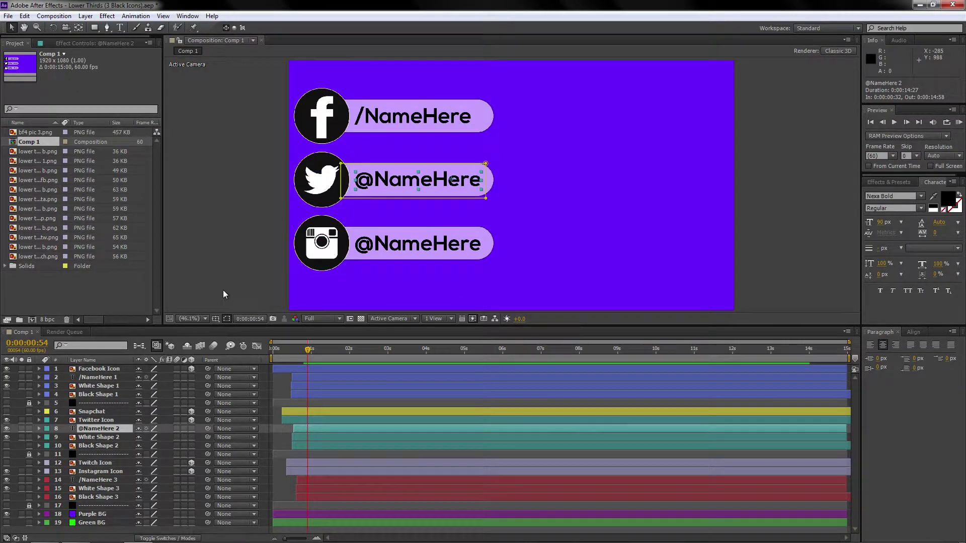
pyautogui.click(6, 422)
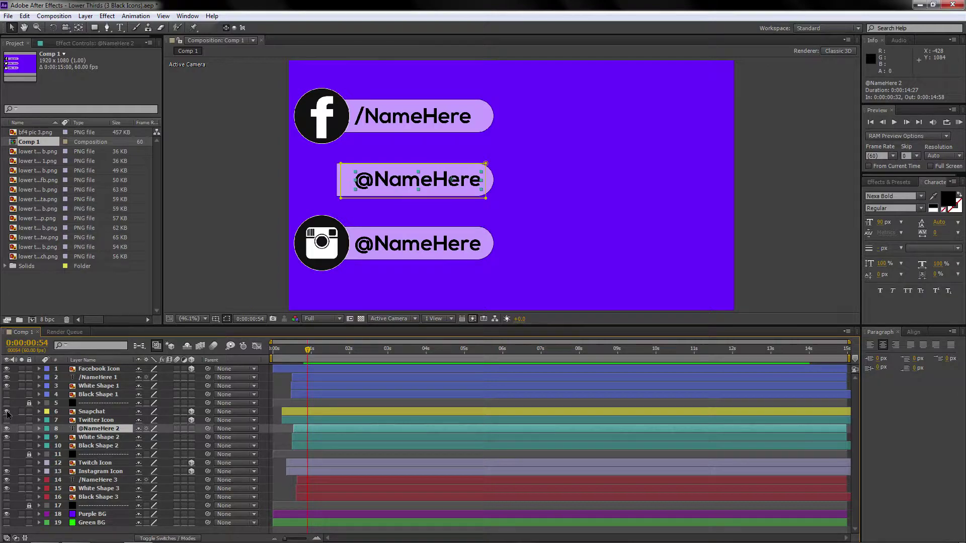
pyautogui.click(6, 412)
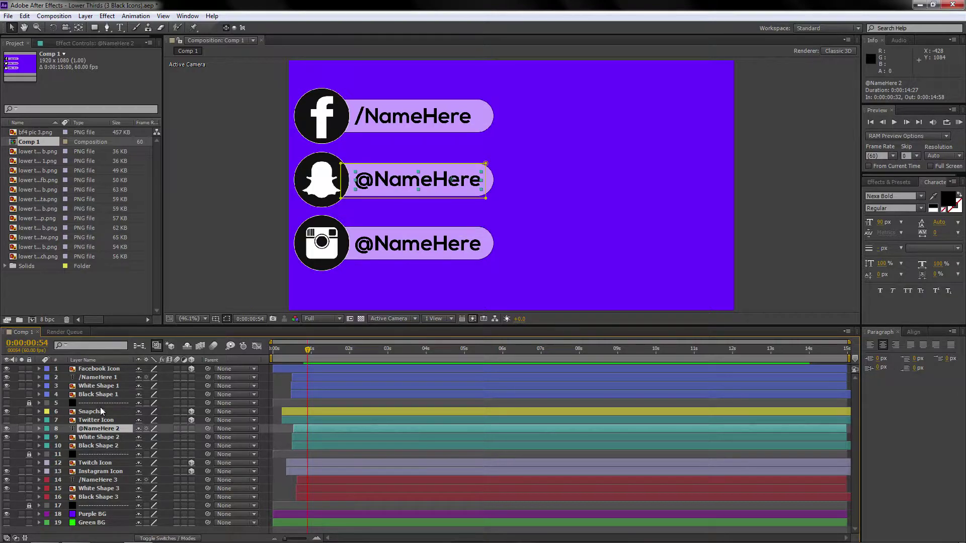
# Step: Swap the icon of the third lower third by hiding the Instagram Icon layer and showing the Twitch Icon layer
pyautogui.click(91, 471)
pyautogui.click(6, 472)
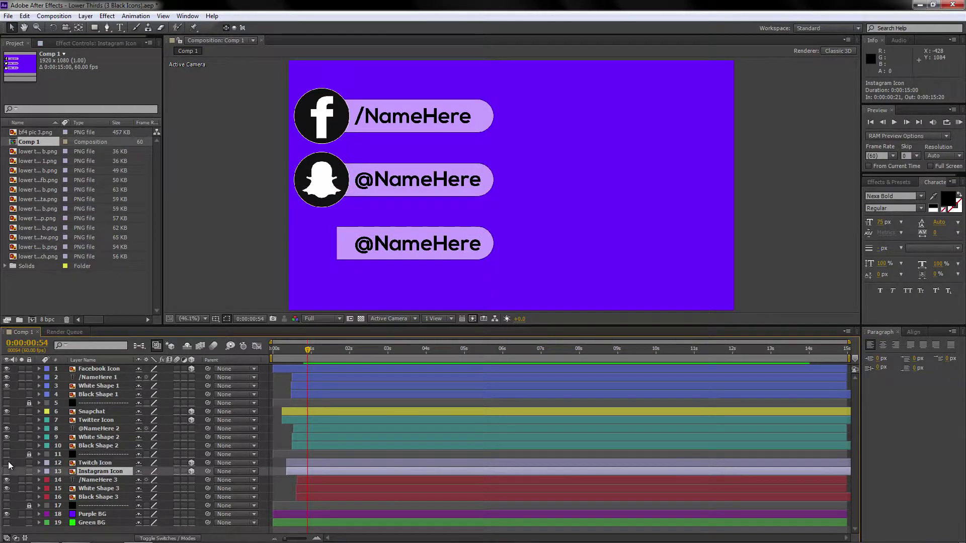
pyautogui.click(7, 463)
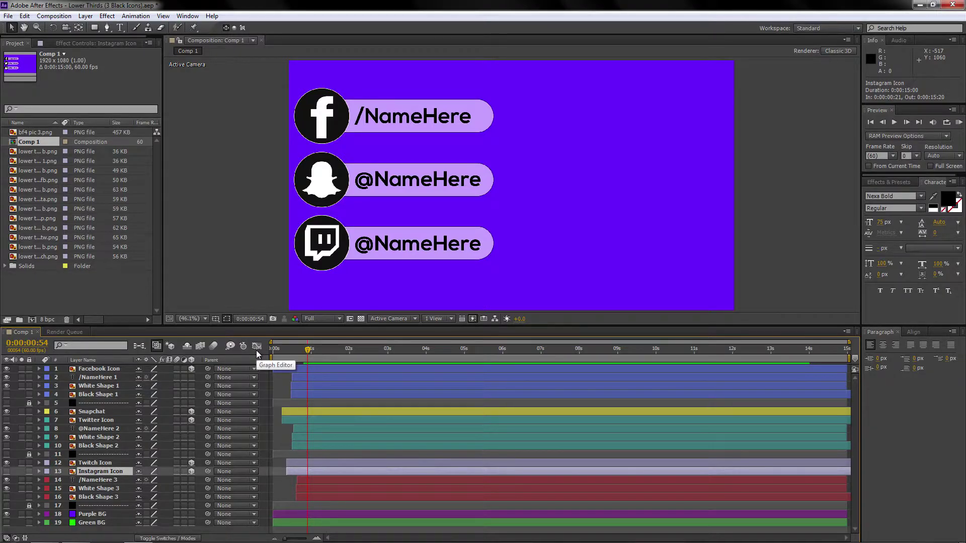
# Step: Show Black Shape 1 instead of White Shape 1 behind the Facebook name and recolour the /NameHere text white
pyautogui.click(93, 387)
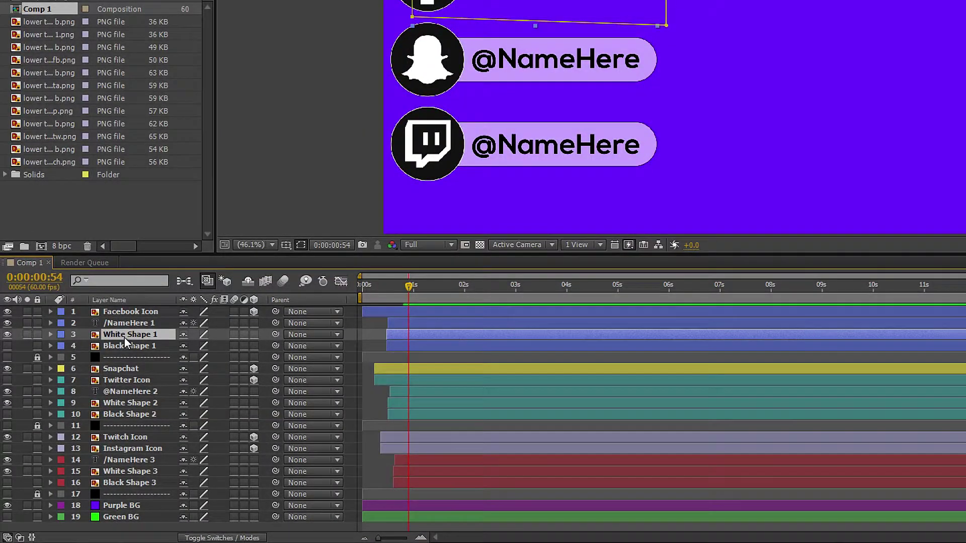
pyautogui.click(7, 335)
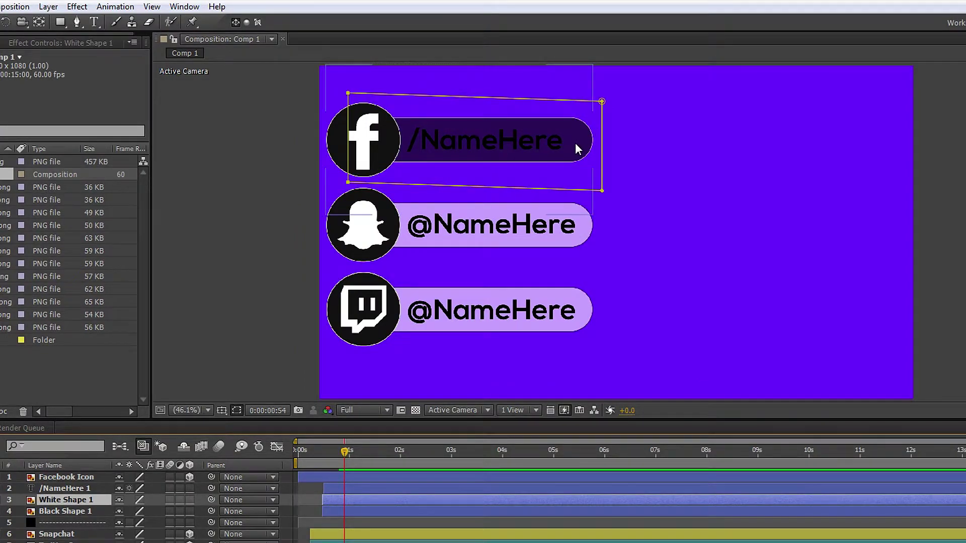
pyautogui.click(95, 23)
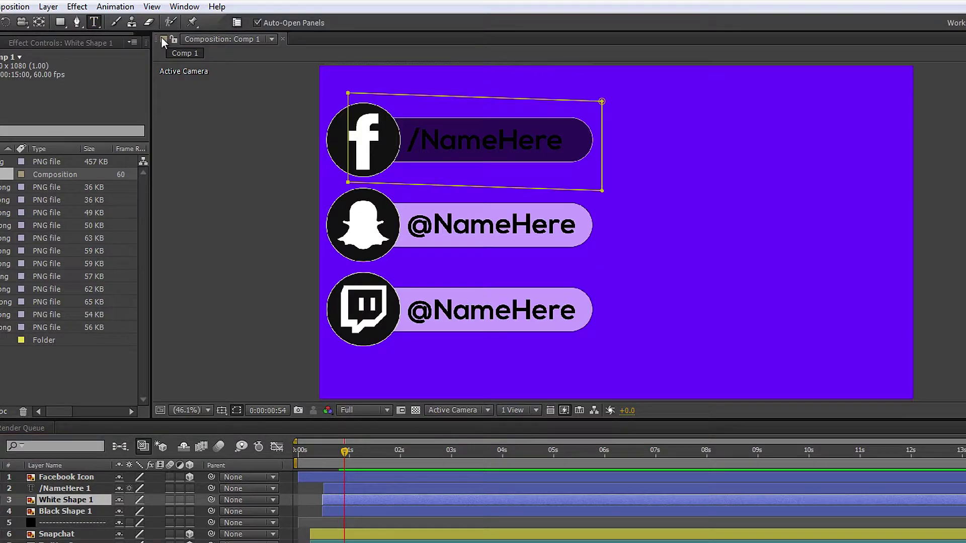
pyautogui.click(563, 144)
pyautogui.moveTo(563, 144); pyautogui.dragTo(405, 143)
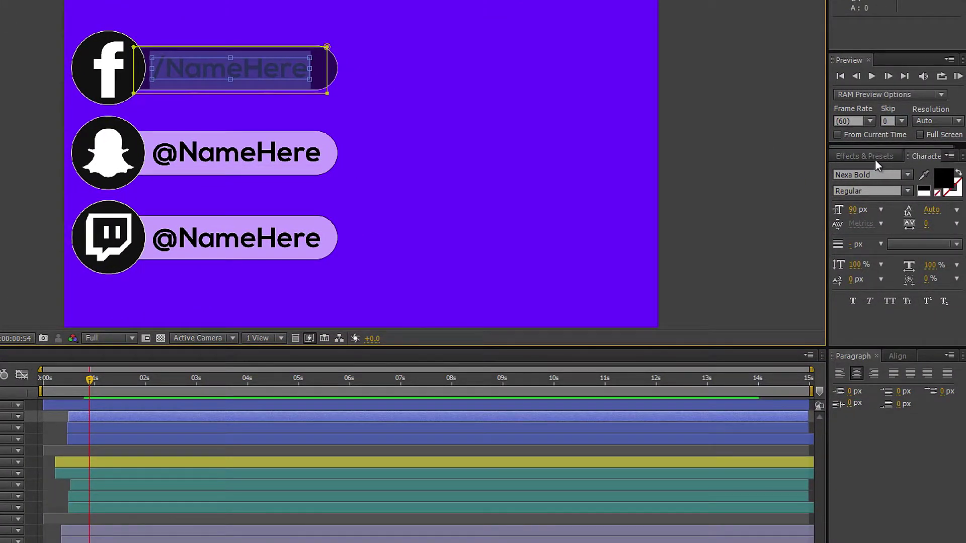
pyautogui.click(943, 177)
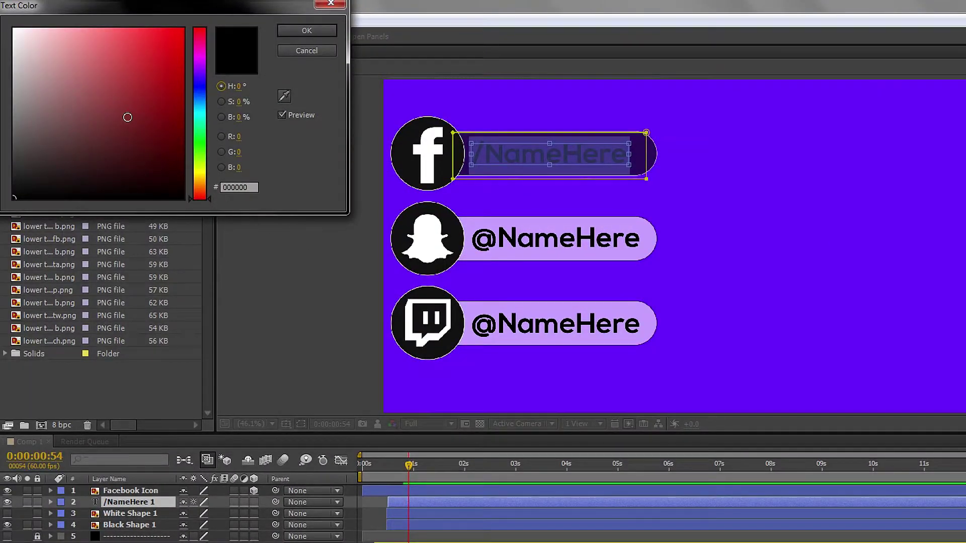
pyautogui.moveTo(125, 122); pyautogui.dragTo(4, 5)
pyautogui.click(308, 31)
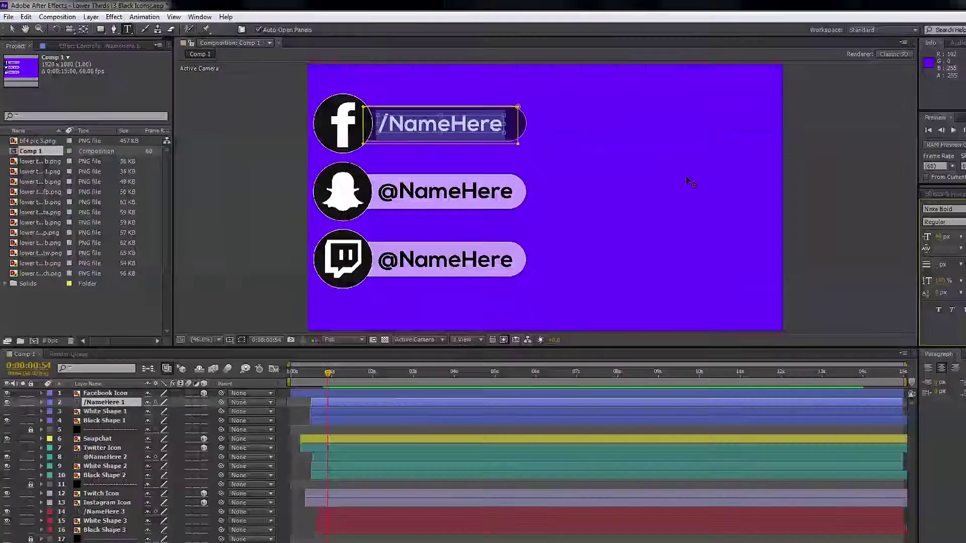
pyautogui.press('Escape')
pyautogui.click(792, 162)
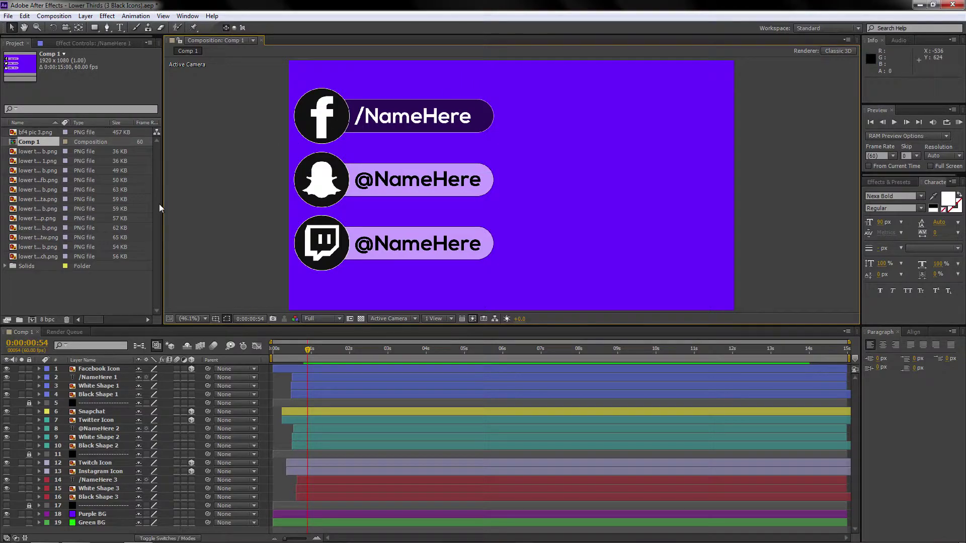
# Step: Undo the Facebook bar's text colour change and the switch from the white shape to the black one
pyautogui.hotkey('ctrl', 'z')
pyautogui.hotkey('ctrl', 'z')
pyautogui.hotkey('ctrl', 'z')
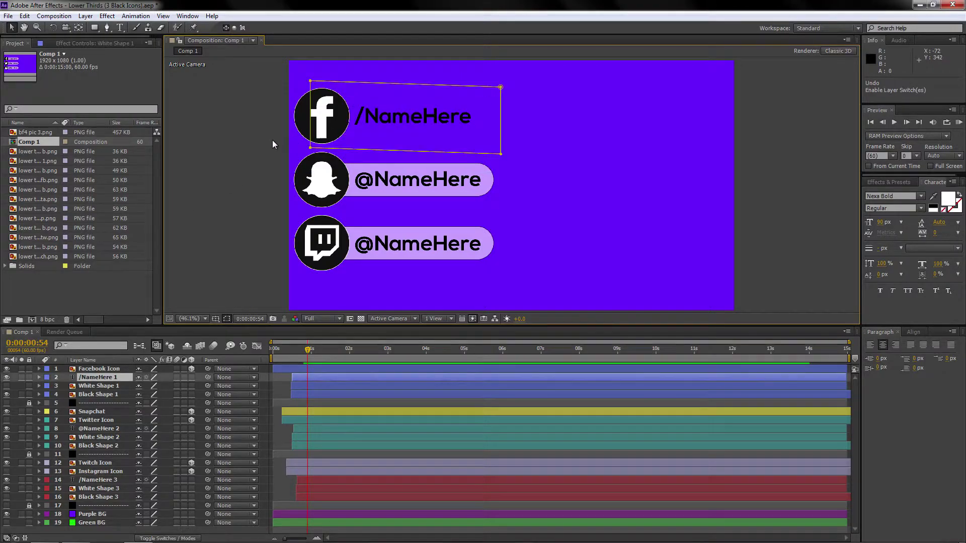
pyautogui.hotkey('ctrl', 'shift', 'z')
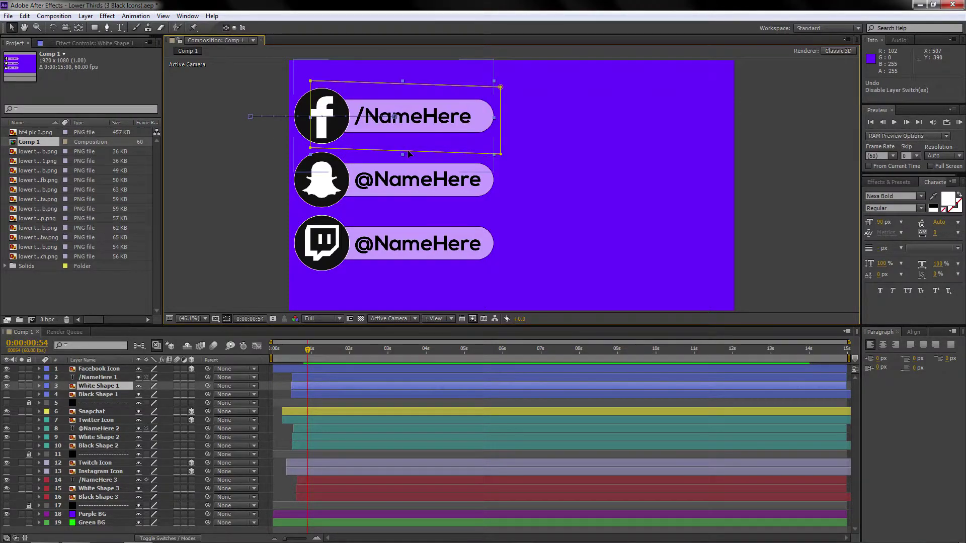
pyautogui.click(704, 161)
pyautogui.click(9, 16)
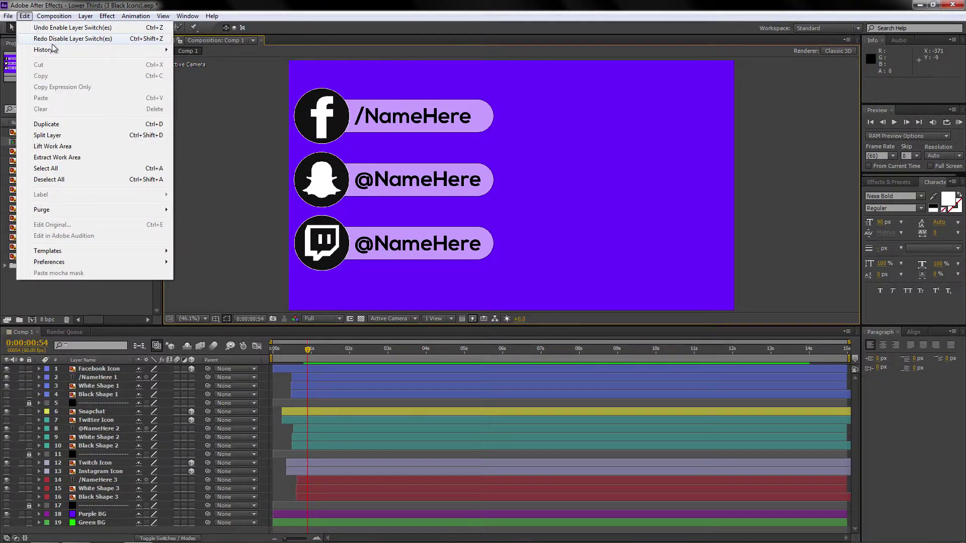
pyautogui.moveTo(66, 168)
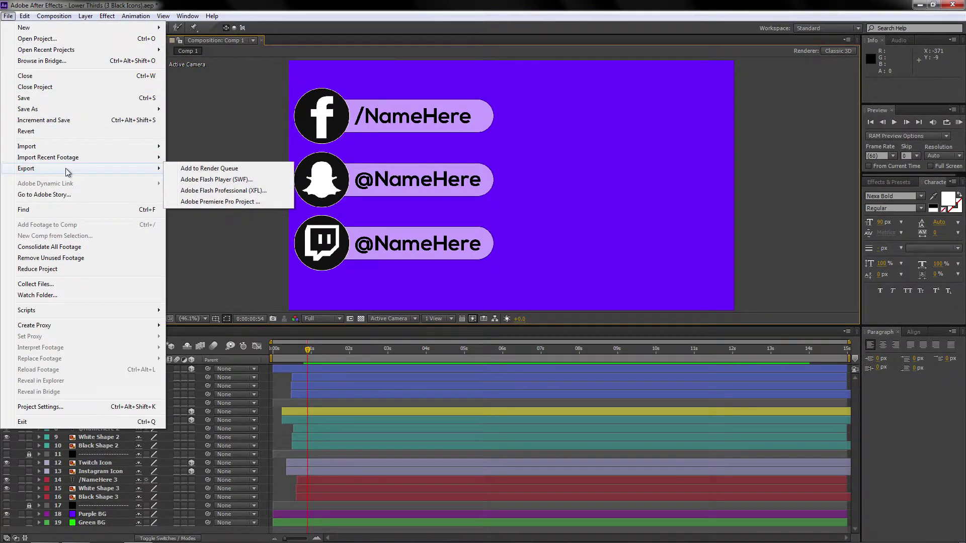
pyautogui.click(199, 167)
pyautogui.click(247, 180)
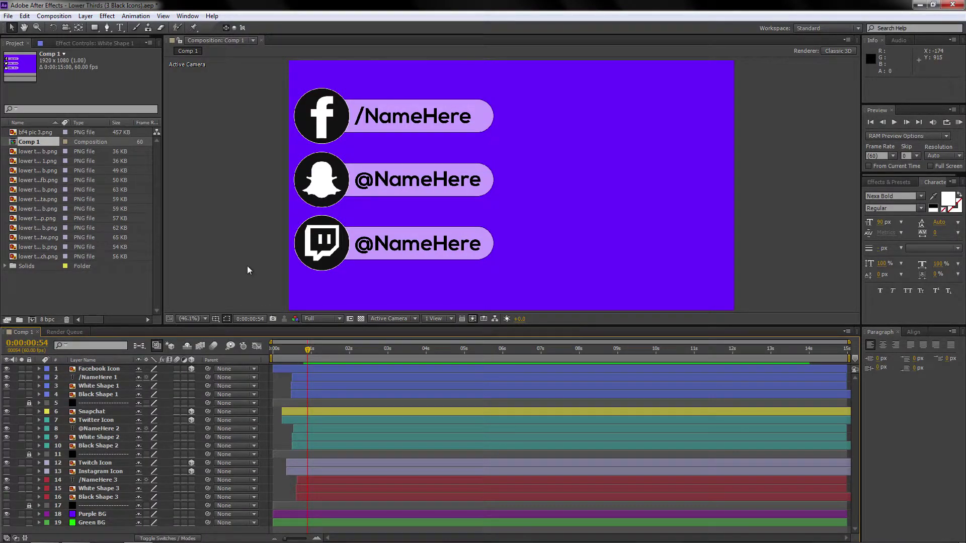
# Step: Check the size, frame rate and duration in Comp 1's composition settings and close them
pyautogui.click(56, 16)
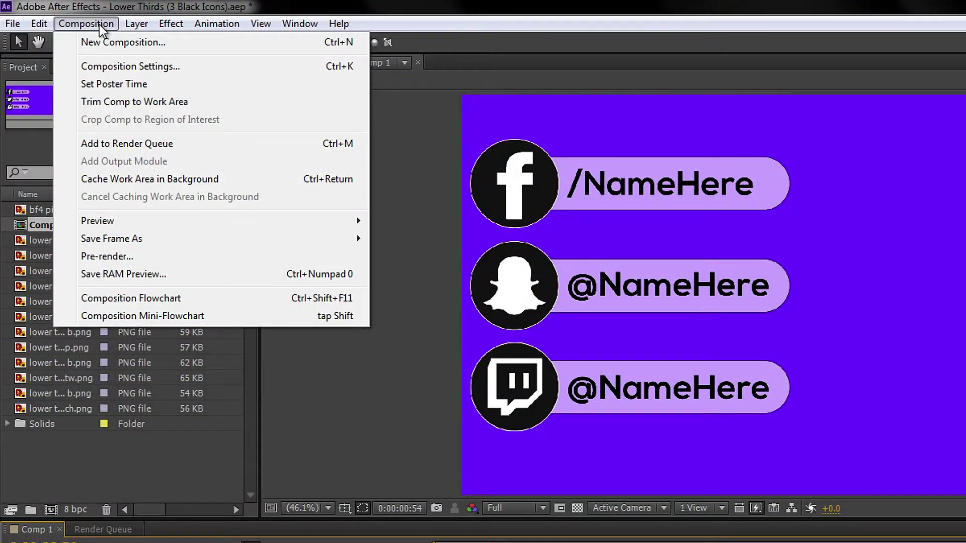
pyautogui.click(149, 64)
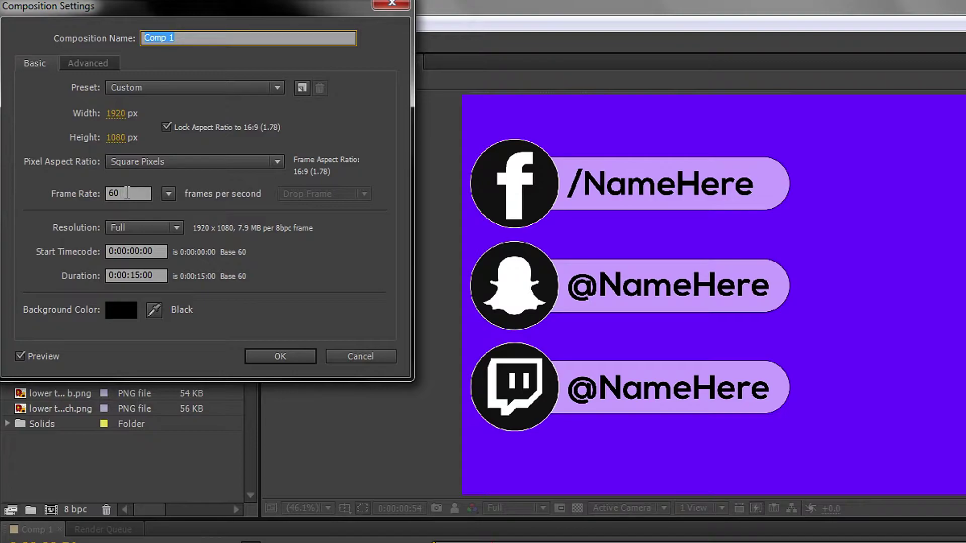
pyautogui.press('Return')
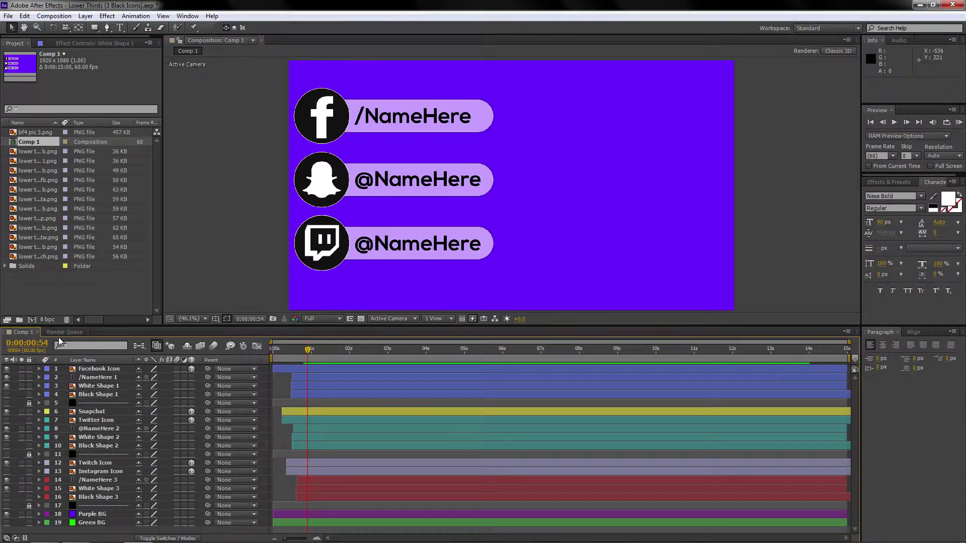
# Step: Add Comp 1 to the render queue and accept its render settings with Best quality and Full resolution
pyautogui.hotkey('ctrl', 'm')
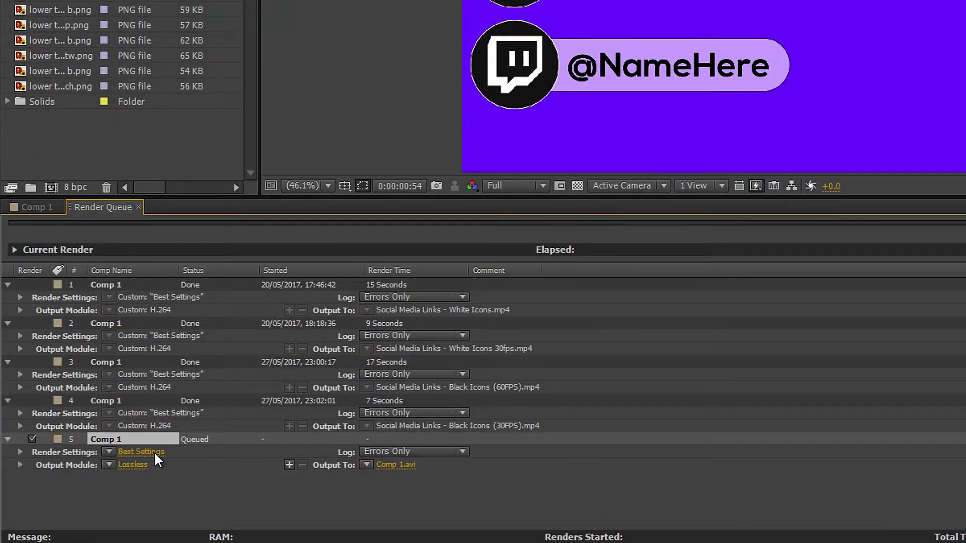
pyautogui.click(140, 451)
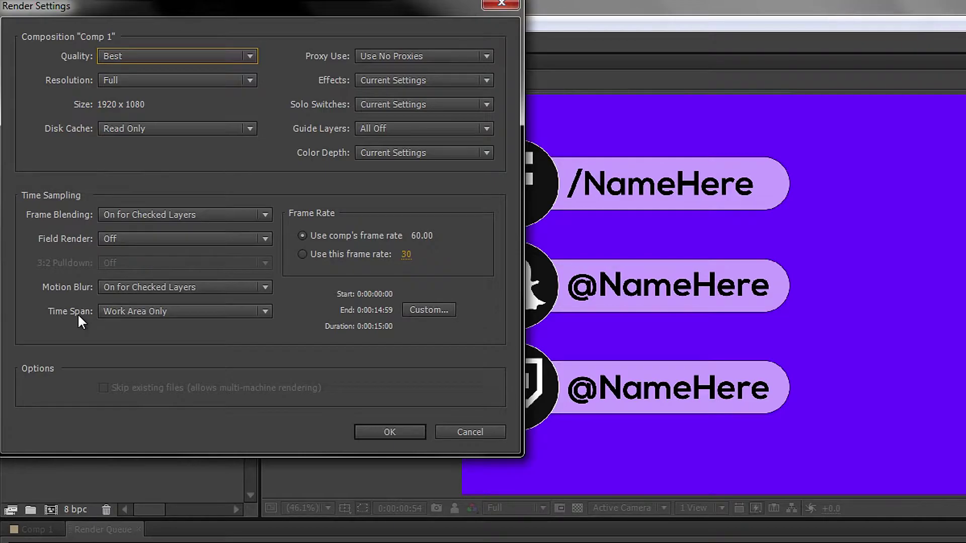
pyautogui.click(395, 433)
# Step: Set the queued comp's output module format to H.264, accepting the H.264 format options
pyautogui.click(130, 465)
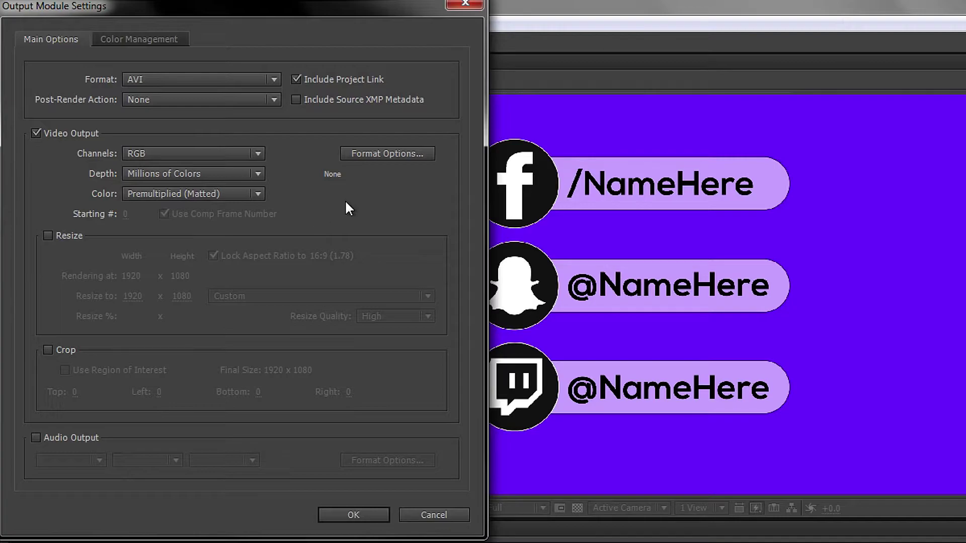
pyautogui.click(186, 80)
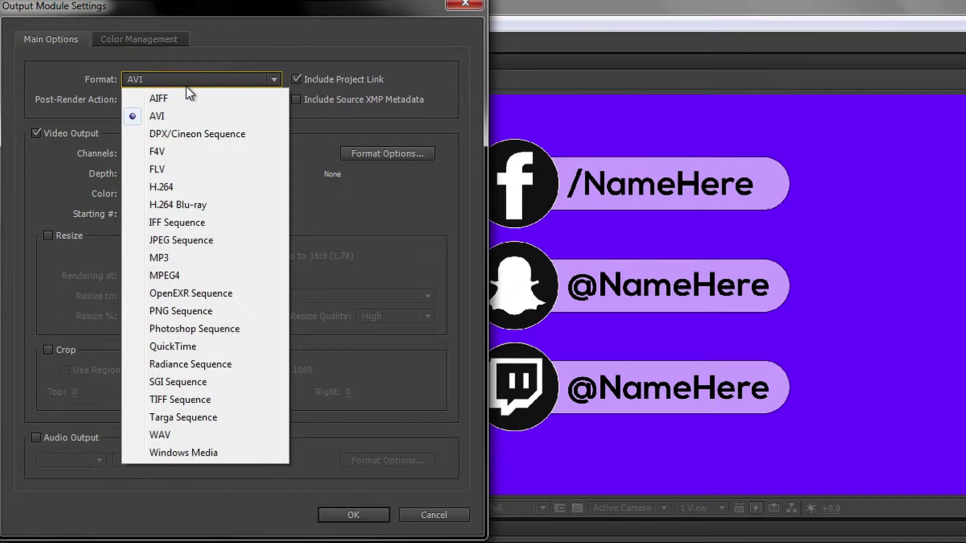
pyautogui.click(187, 187)
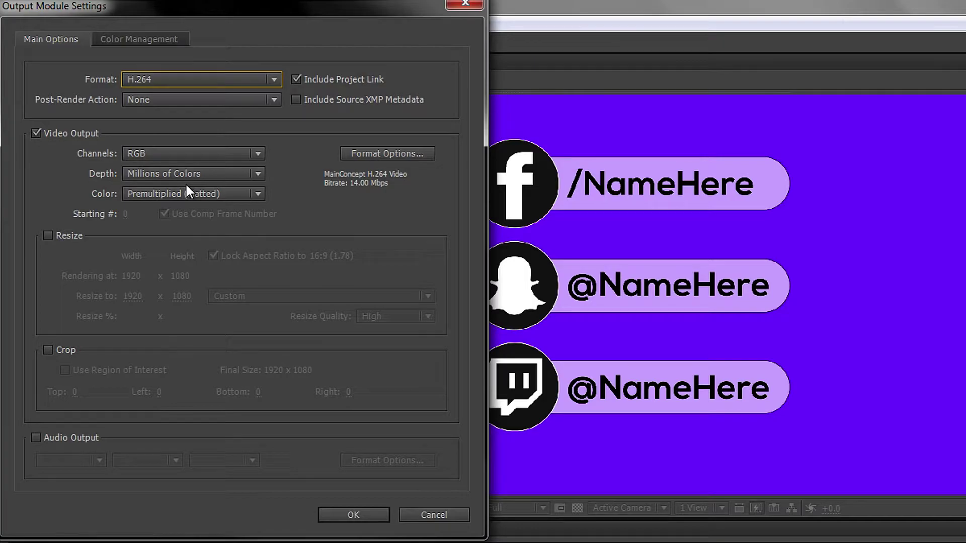
pyautogui.click(378, 149)
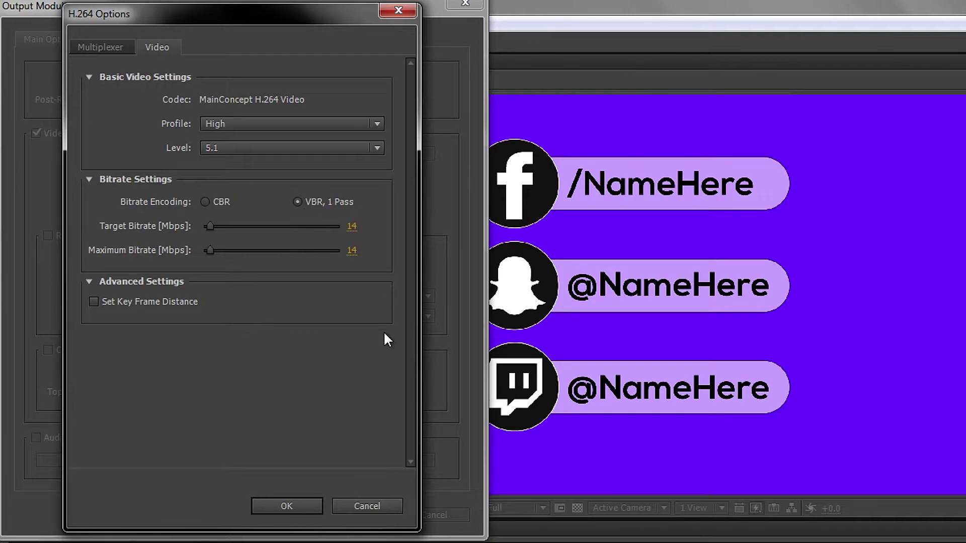
pyautogui.click(308, 504)
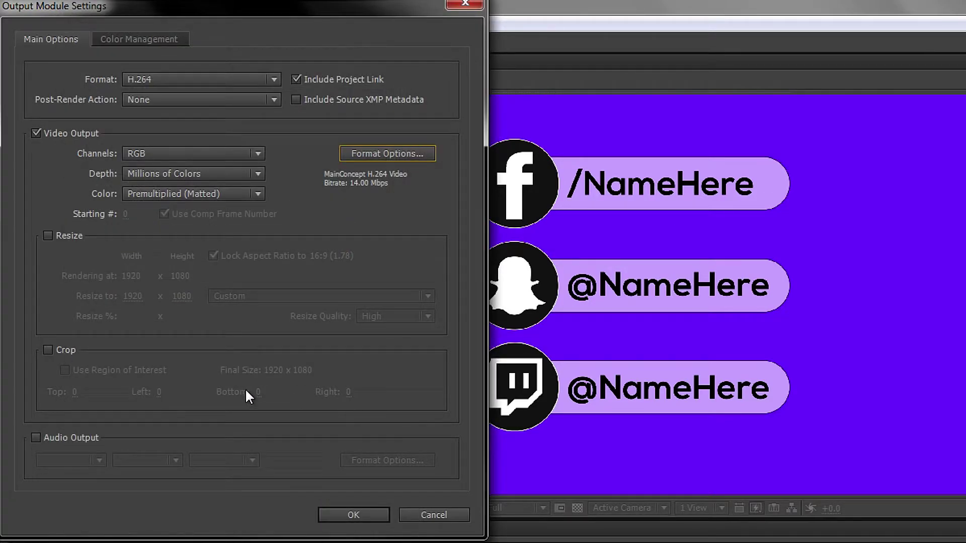
pyautogui.click(349, 515)
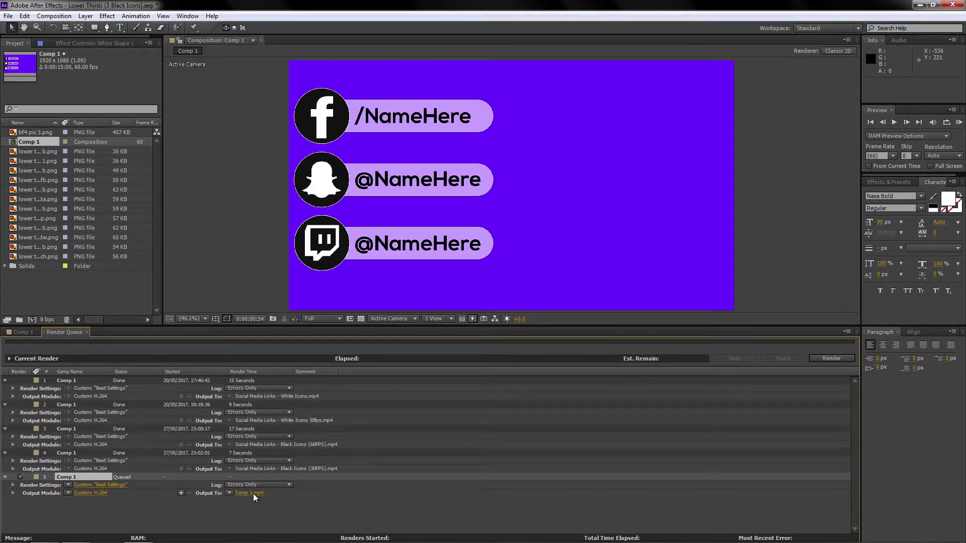
# Step: Set the queued comp's output file to "My social media links" in the Icons folder
pyautogui.click(252, 494)
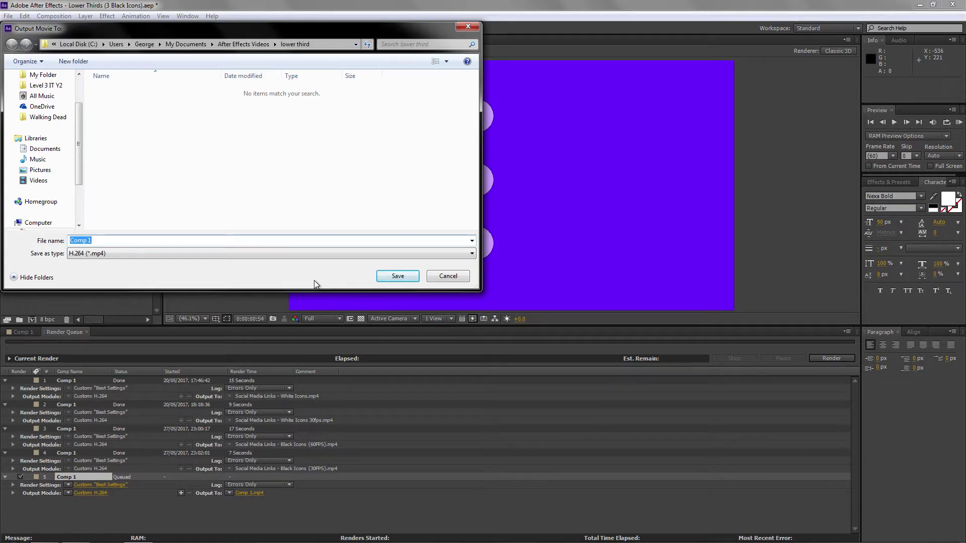
pyautogui.write('My social me')
pyautogui.write('links')
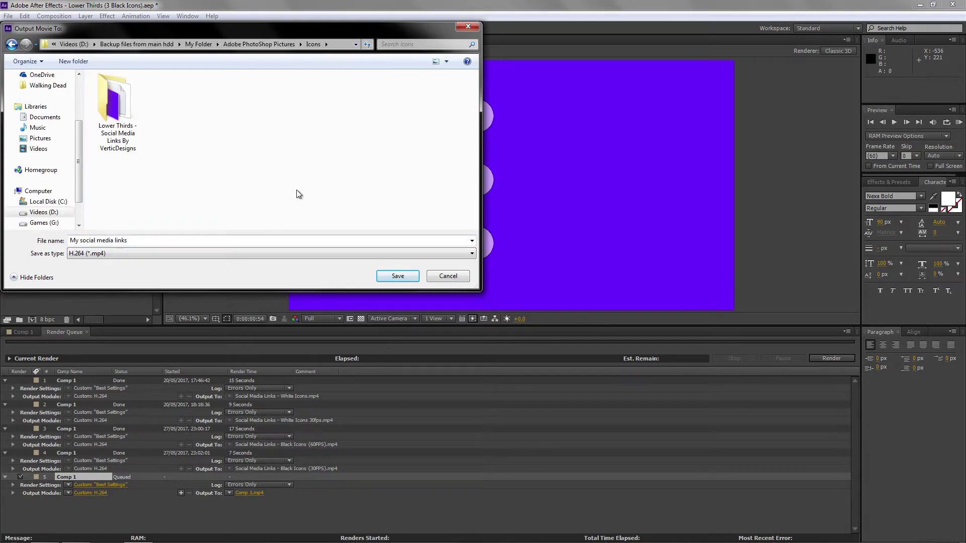
pyautogui.click(398, 278)
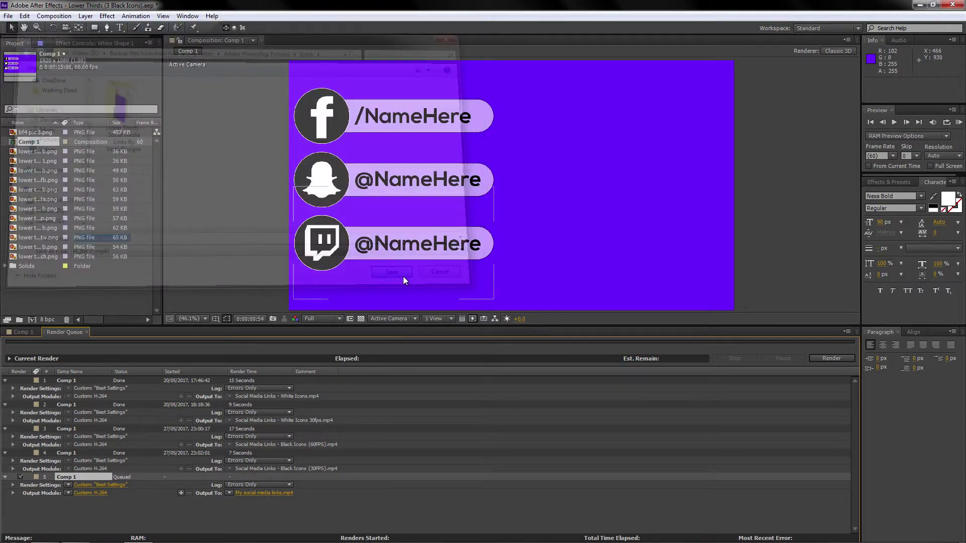
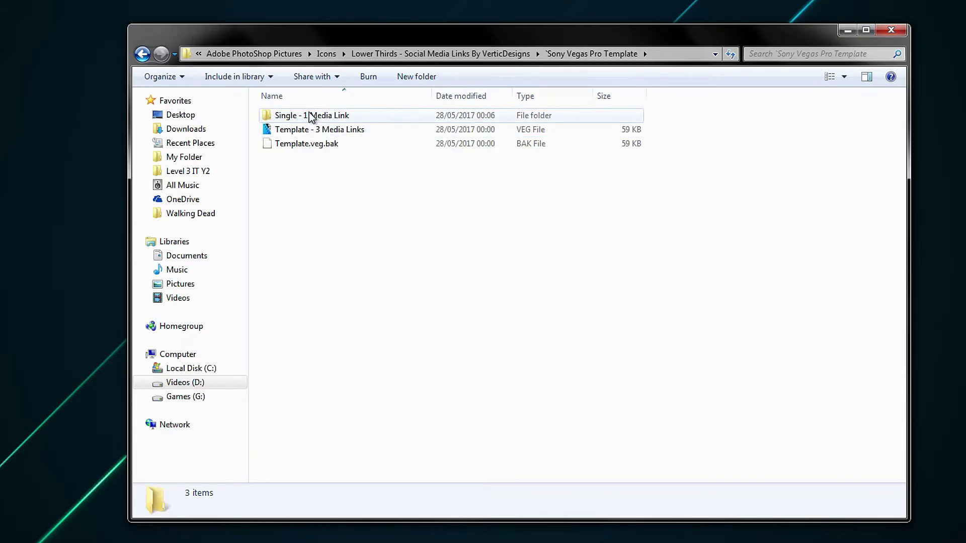
# Step: Open the "Template - 3 Media Links" project in VEGAS Pro and browse for its missing media in the "Lower Thirds - Social Media Links By VerticDesigns" folder
pyautogui.doubleClick(332, 132)
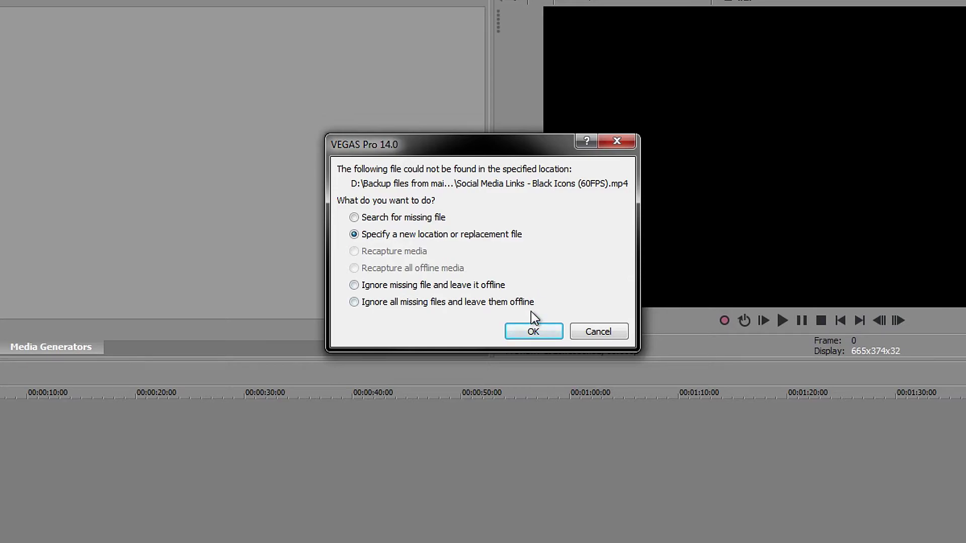
pyautogui.click(526, 326)
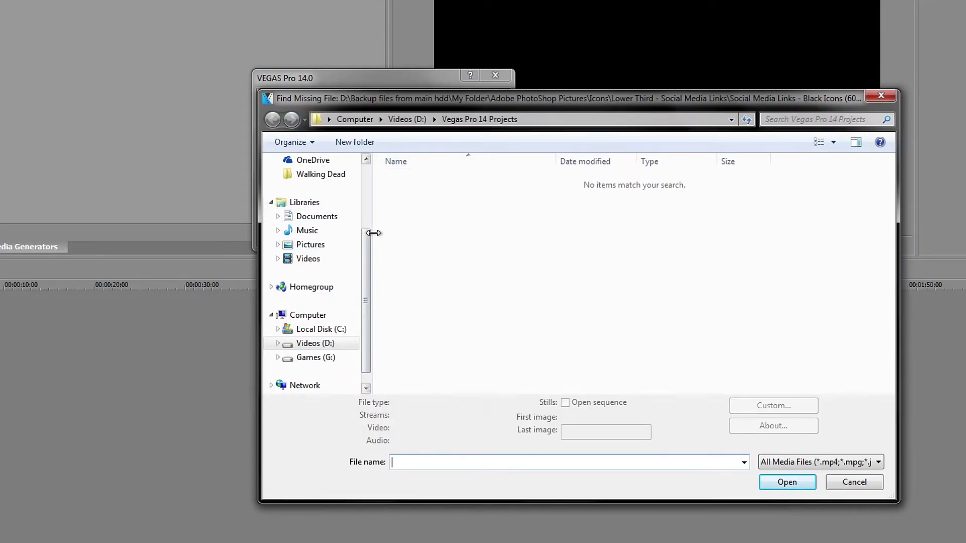
pyautogui.moveTo(366, 250); pyautogui.dragTo(365, 187)
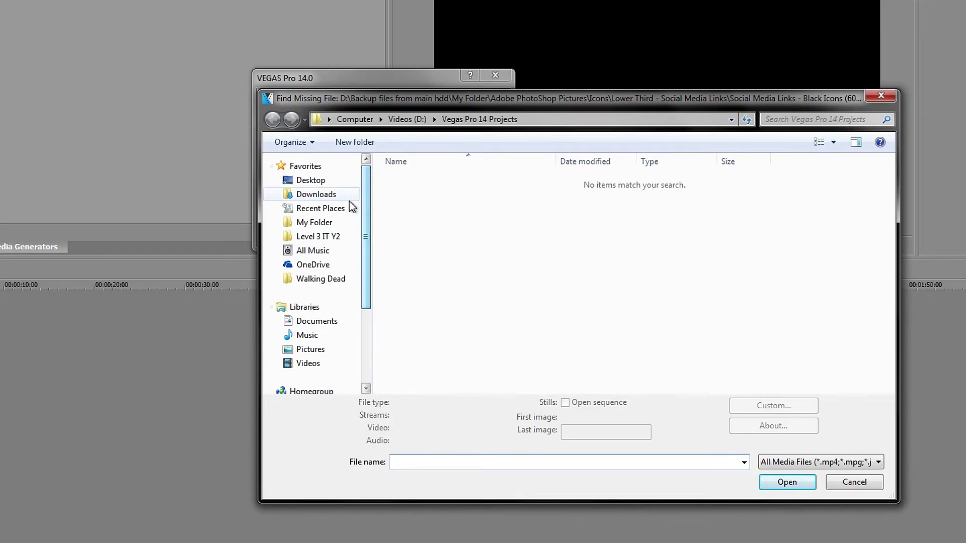
pyautogui.click(332, 228)
pyautogui.doubleClick(462, 269)
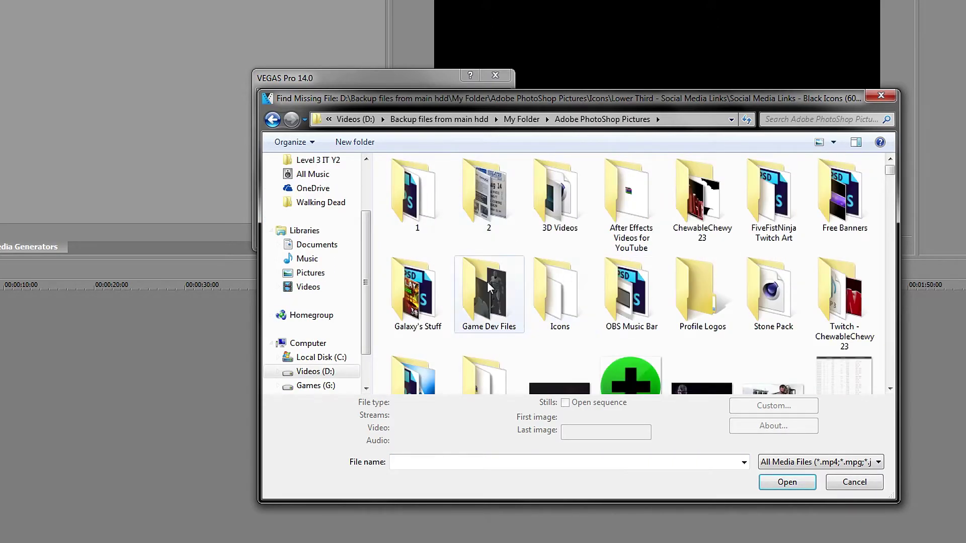
pyautogui.doubleClick(578, 315)
pyautogui.doubleClick(420, 207)
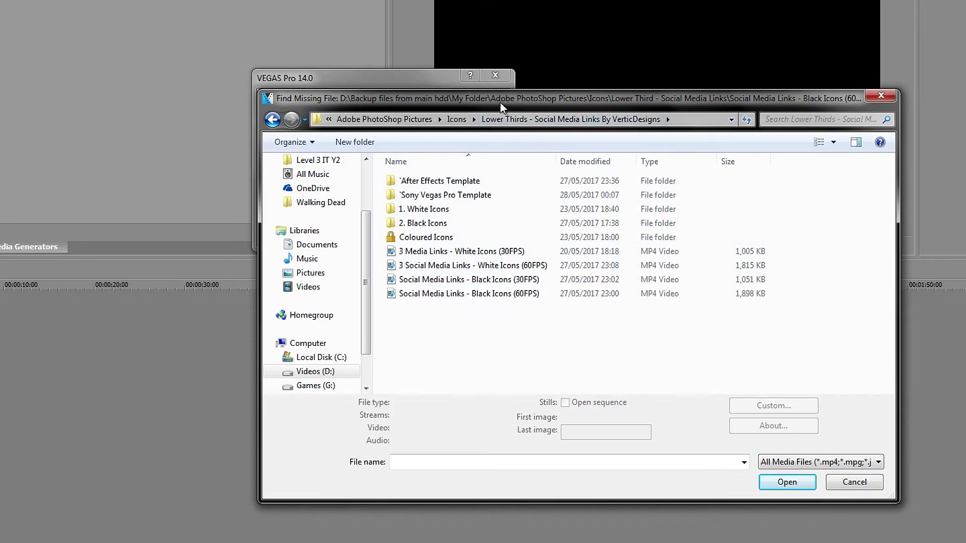
# Step: Check the missing file's name and relink it to "Social Media Links - Black Icons (60FPS)"
pyautogui.moveTo(499, 99); pyautogui.dragTo(363, 185)
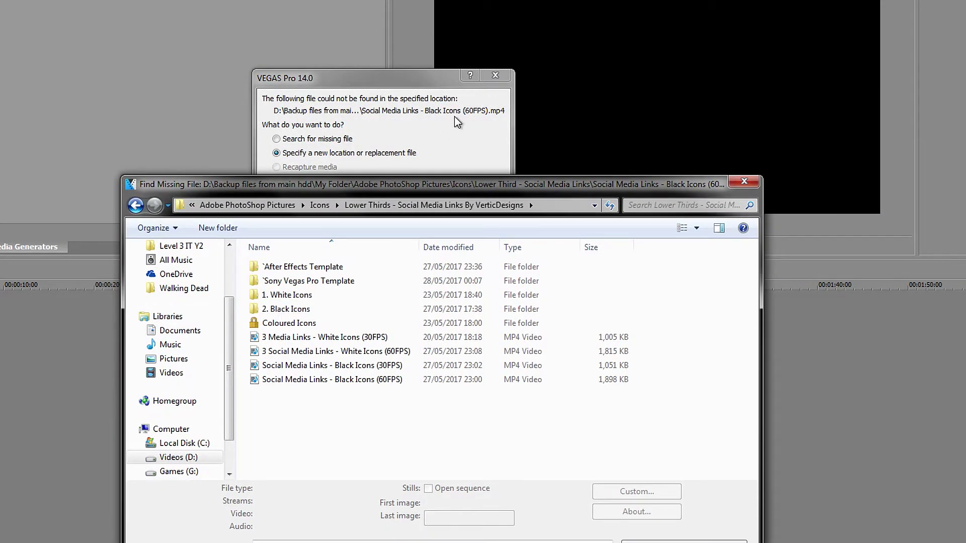
pyautogui.moveTo(460, 185); pyautogui.dragTo(574, 84)
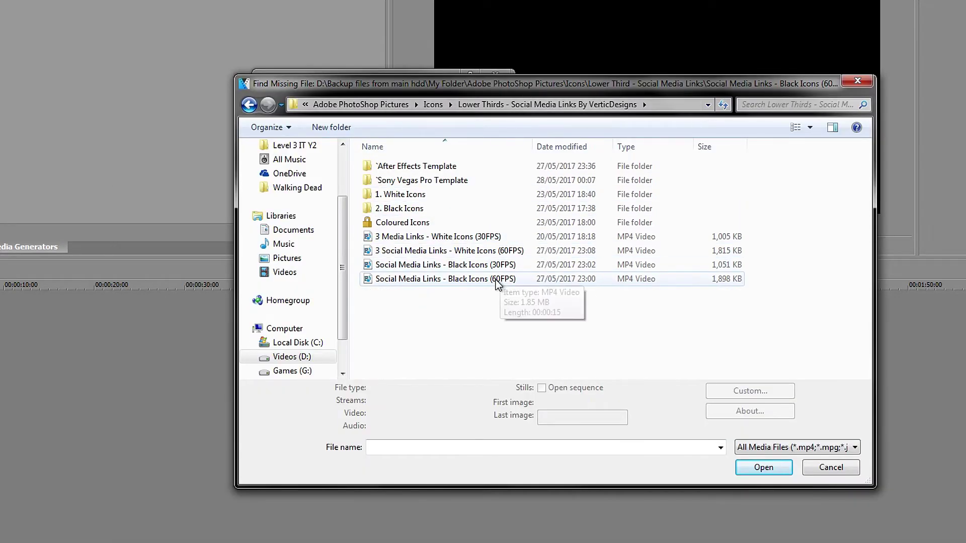
pyautogui.click(556, 279)
pyautogui.click(773, 474)
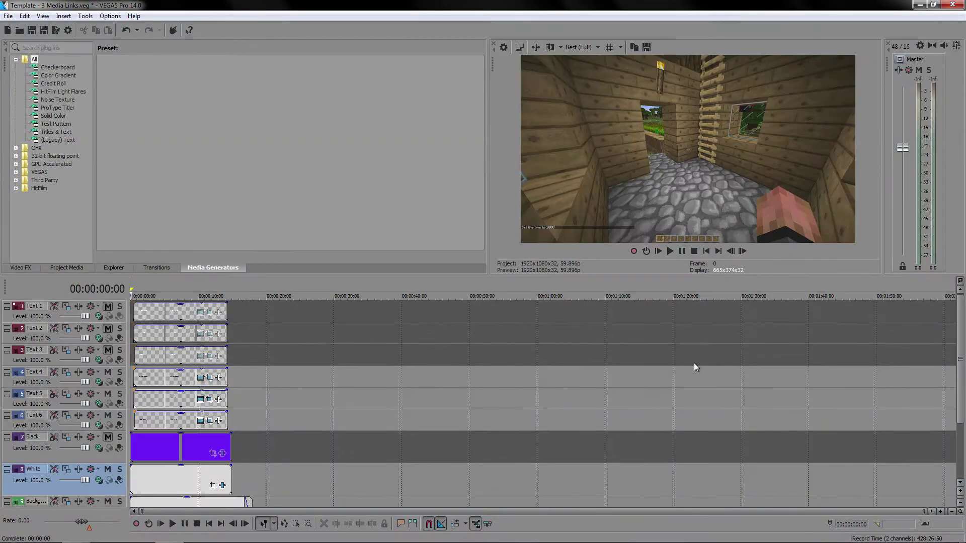
# Step: Select the Text 4 event and place the playhead at 00:00:02:11 to preview the lower thirds
pyautogui.scroll(2, 439, 406)
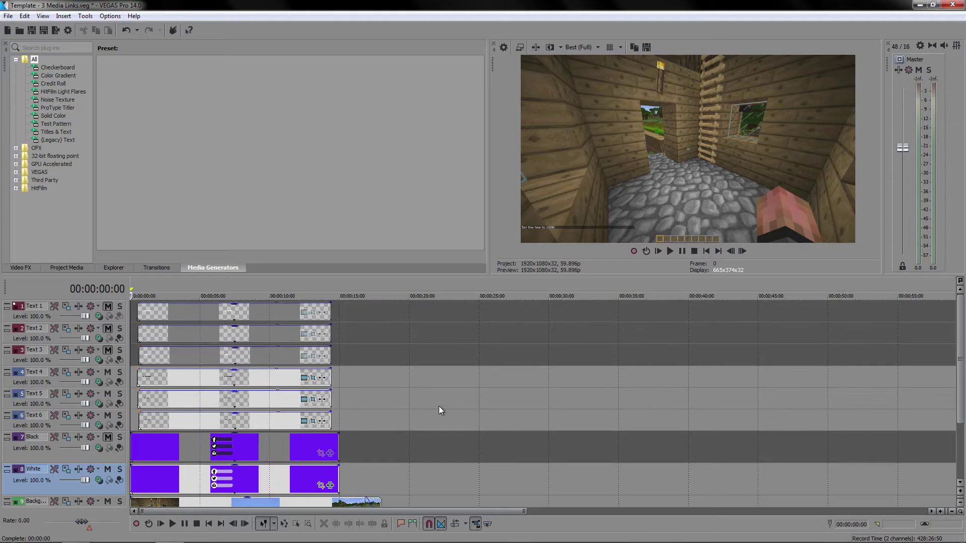
pyautogui.scroll(1, 437, 406)
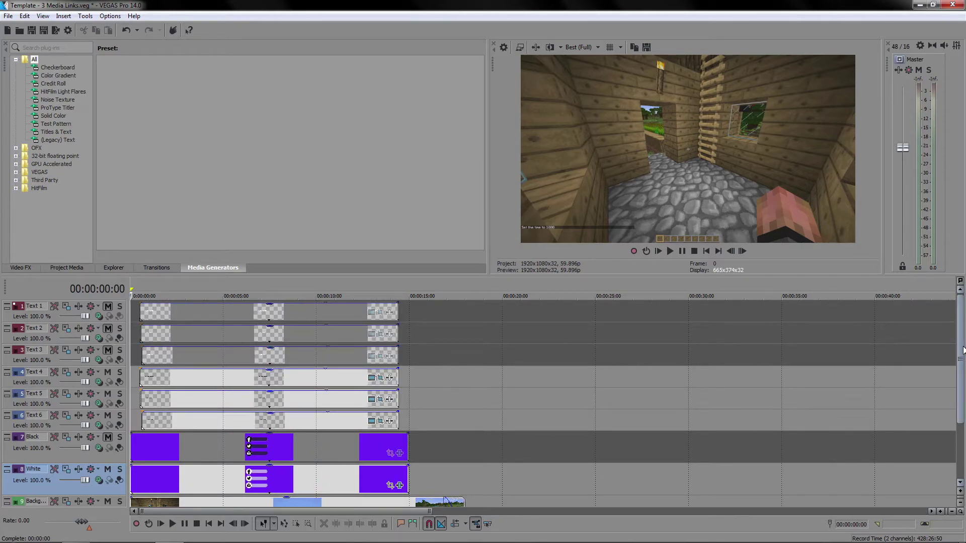
pyautogui.moveTo(964, 351)
pyautogui.mouseDown()
pyautogui.moveTo(958, 395)
pyautogui.moveTo(952, 352)
pyautogui.mouseUp()
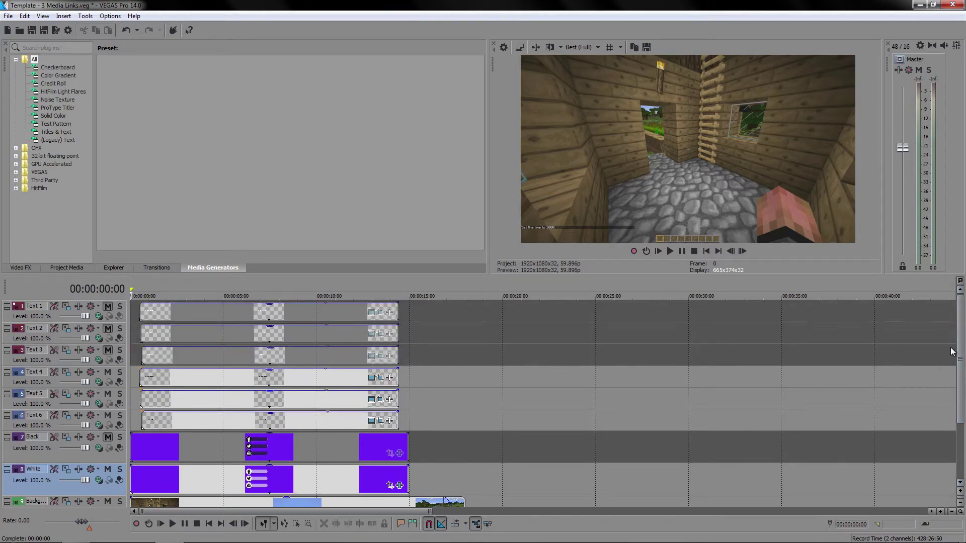
pyautogui.click(175, 376)
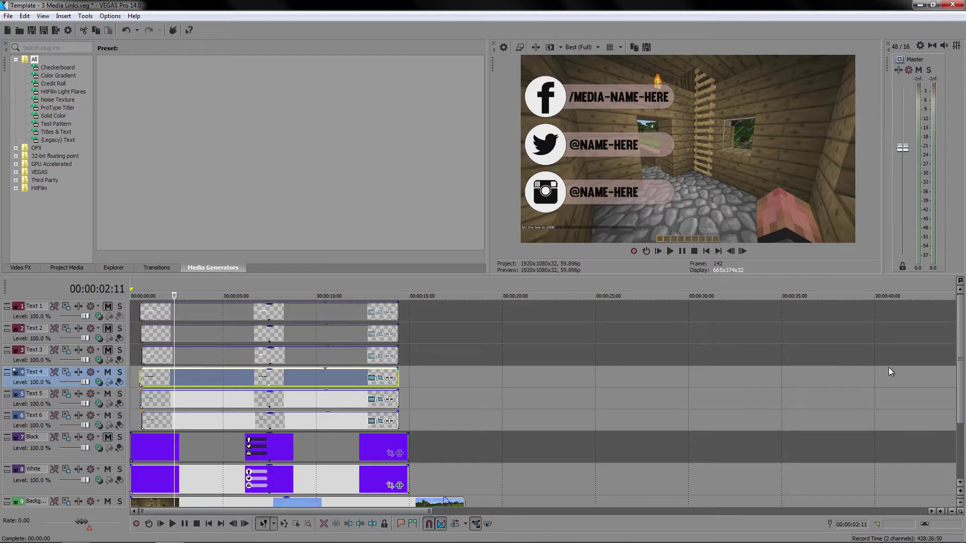
# Step: Mute the background track and compare the white icons clip with its Chroma Keyer turned off and on again
pyautogui.scroll(-1, 958, 361)
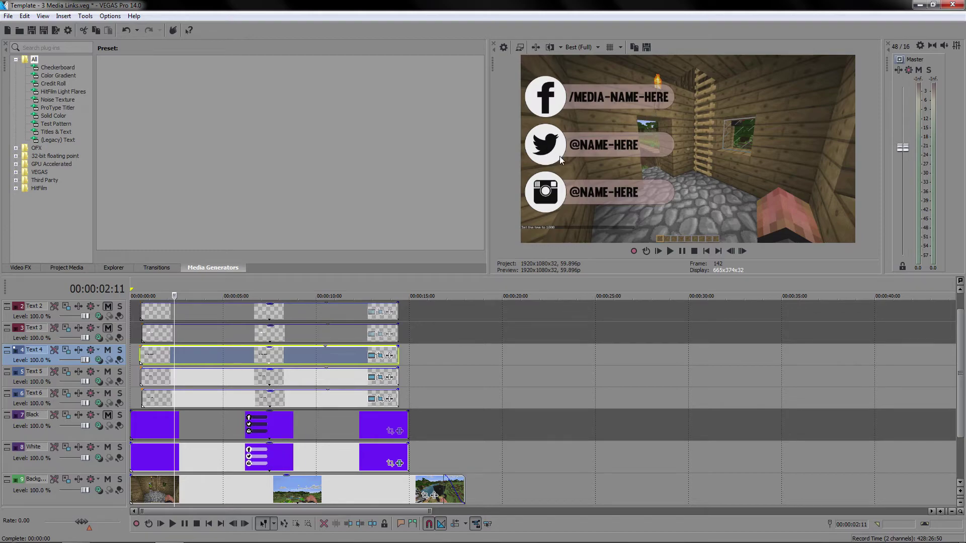
pyautogui.moveTo(963, 372); pyautogui.dragTo(961, 403)
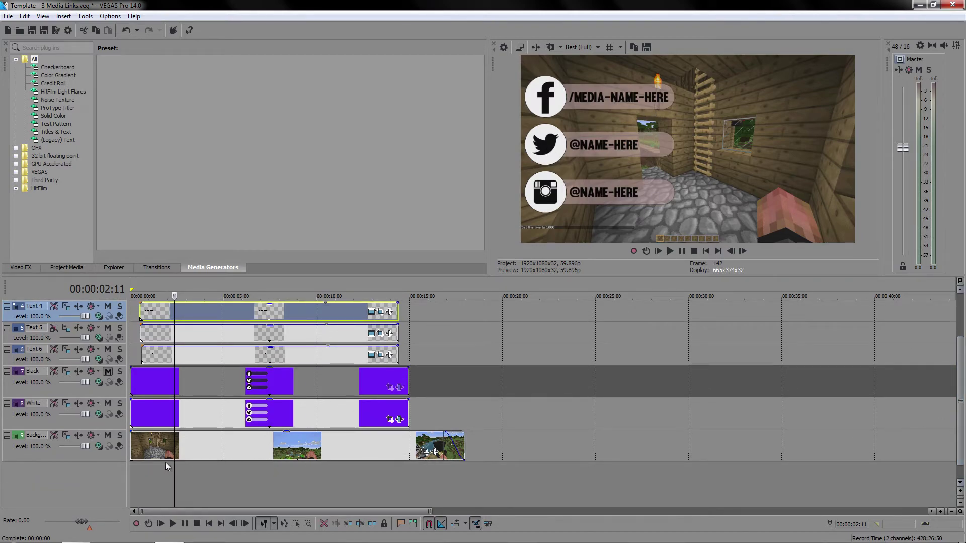
pyautogui.click(107, 436)
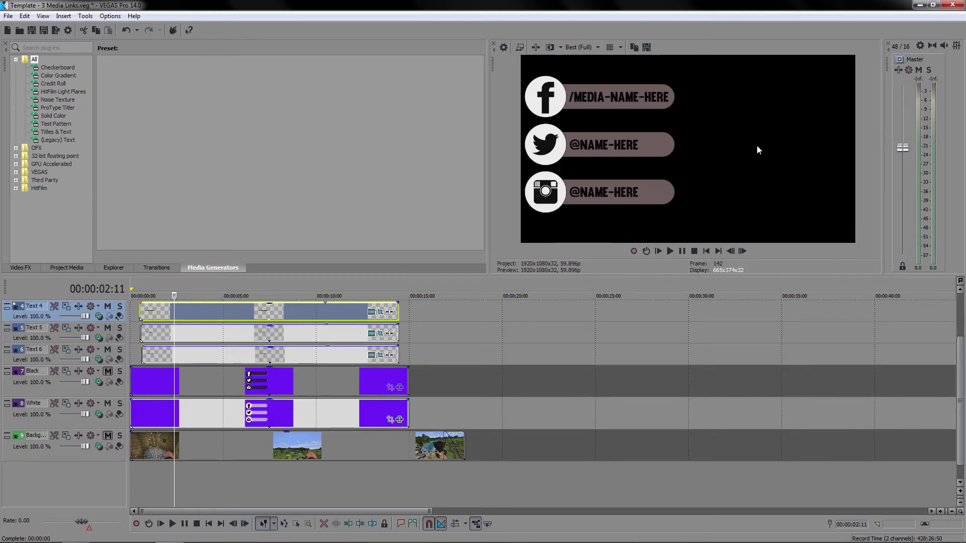
pyautogui.click(399, 419)
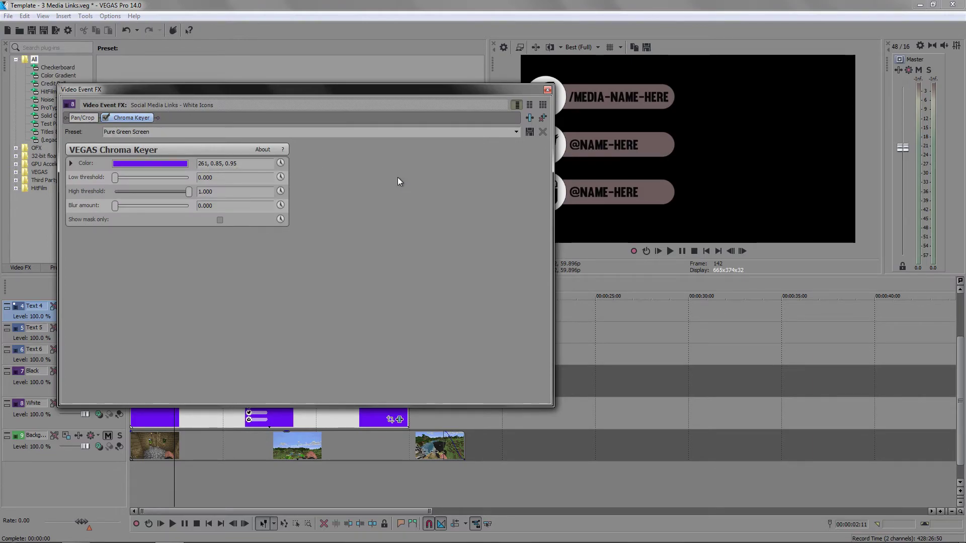
pyautogui.click(105, 118)
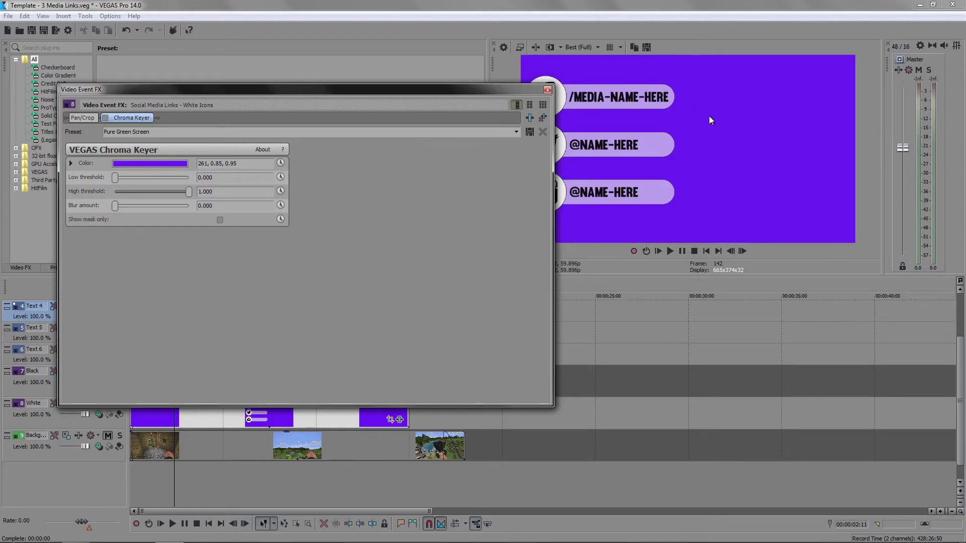
pyautogui.click(106, 119)
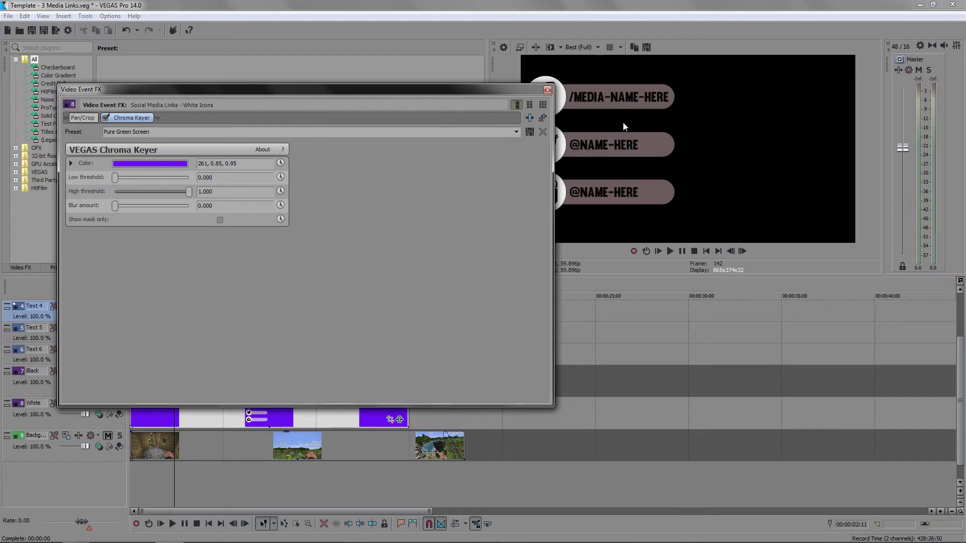
pyautogui.click(548, 91)
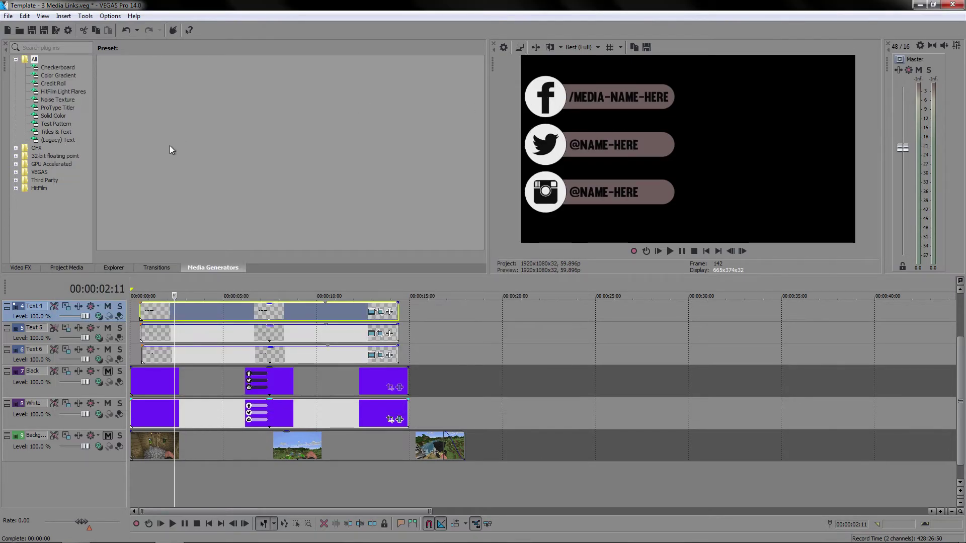
# Step: Show the Chroma Keyer presets among the video effects and unmute the background track
pyautogui.click(22, 267)
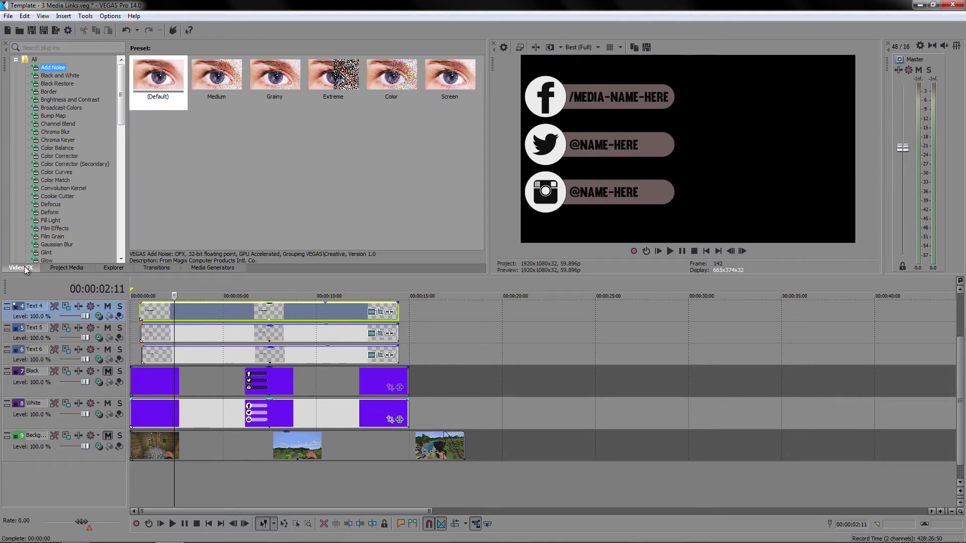
pyautogui.click(68, 141)
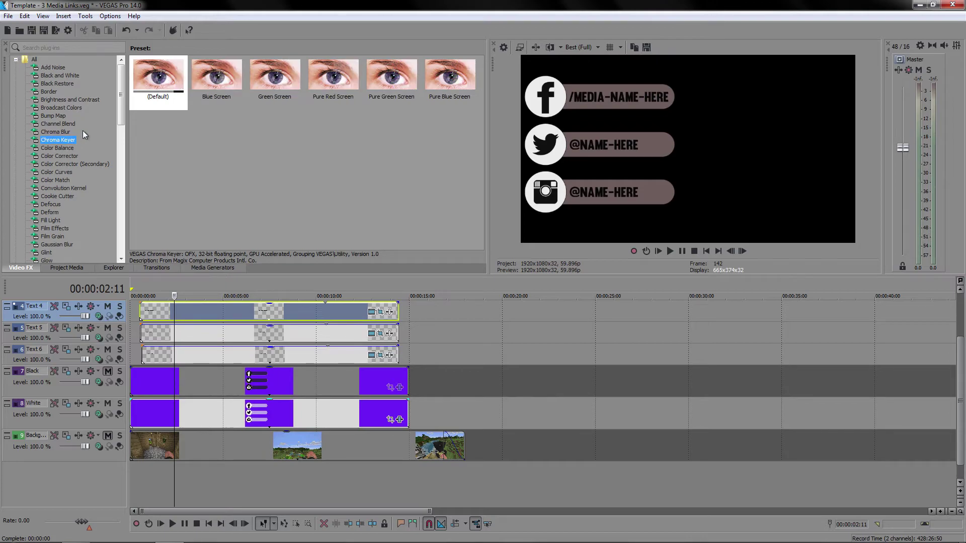
pyautogui.click(108, 437)
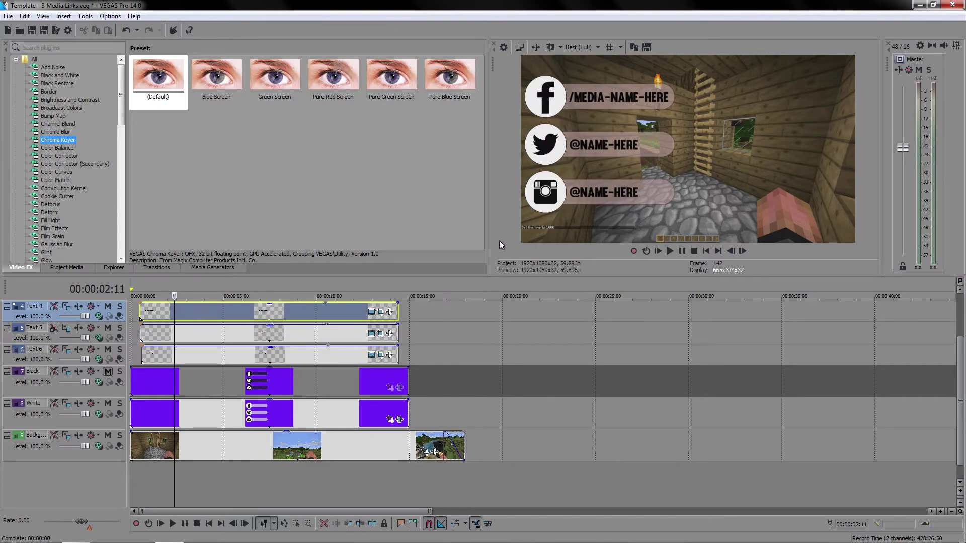
# Step: Replace the Facebook placeholder text in the Text 4 event with "/VERTICDESIGNS"
pyautogui.scroll(2, 723, 374)
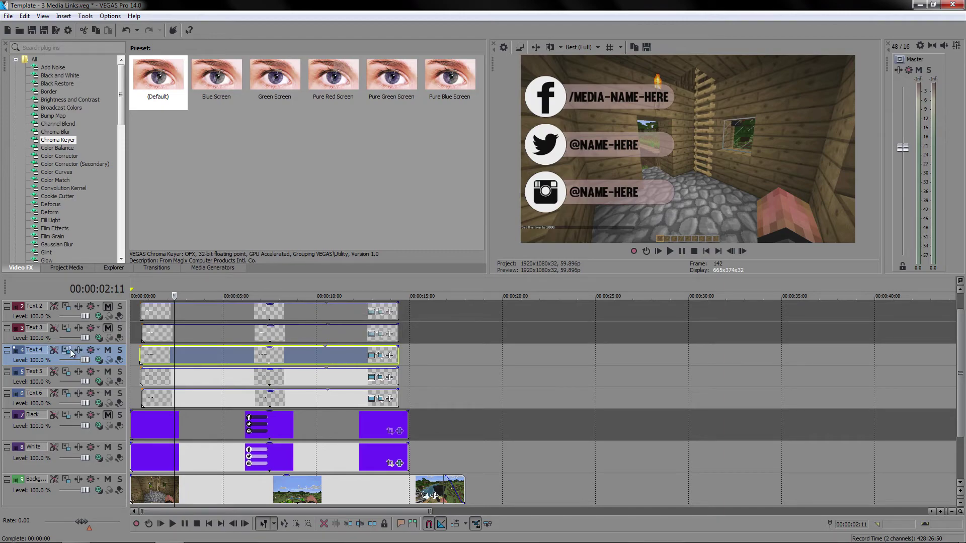
pyautogui.click(372, 357)
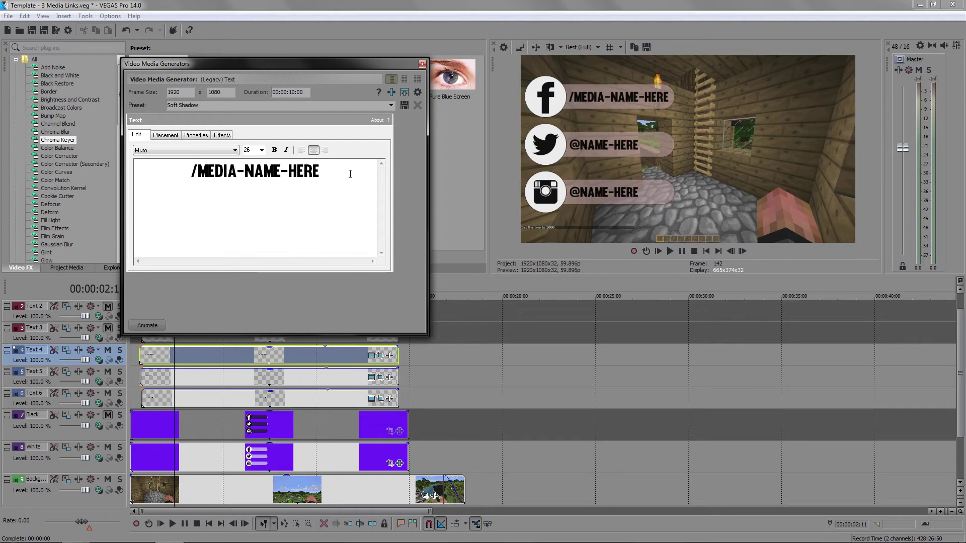
pyautogui.moveTo(322, 171); pyautogui.dragTo(194, 181)
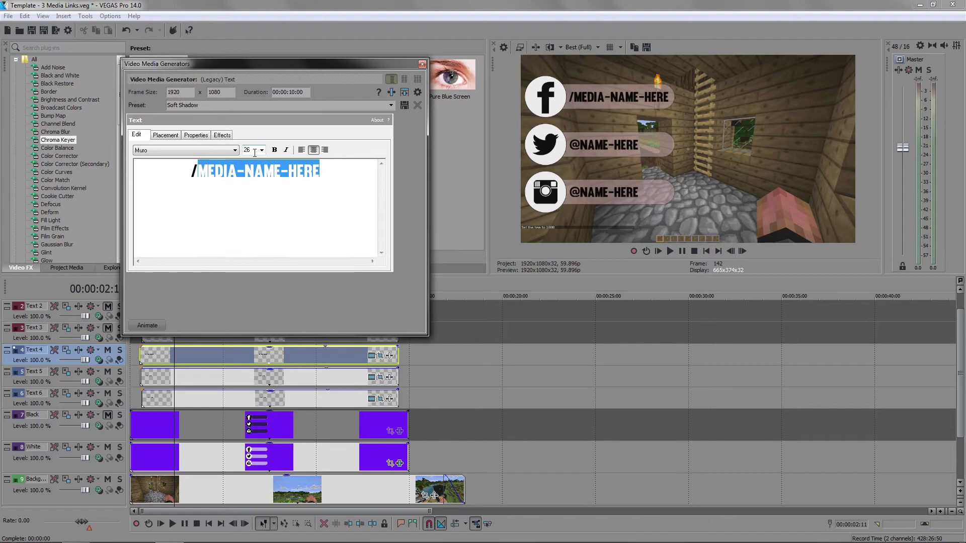
pyautogui.write('VER')
pyautogui.press('BackSpace')
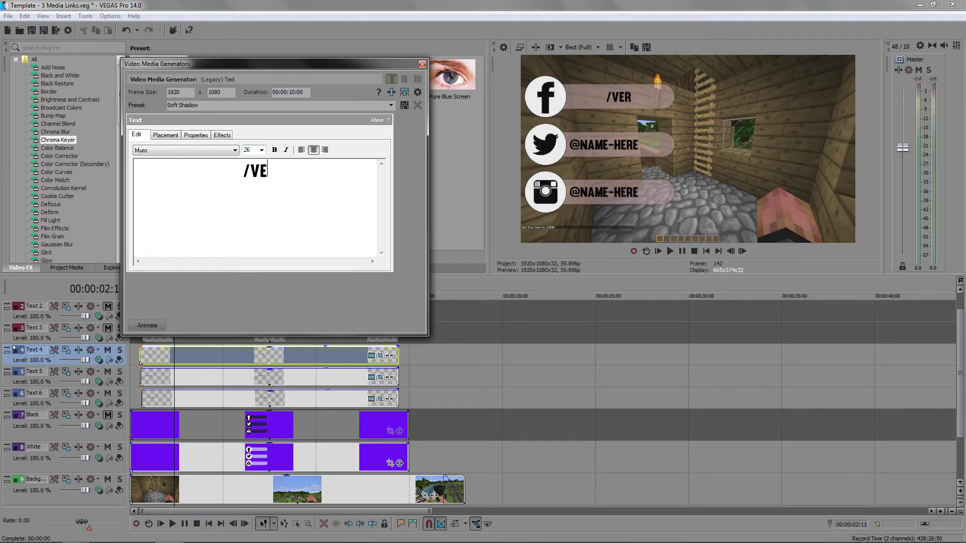
pyautogui.write('RTICDE')
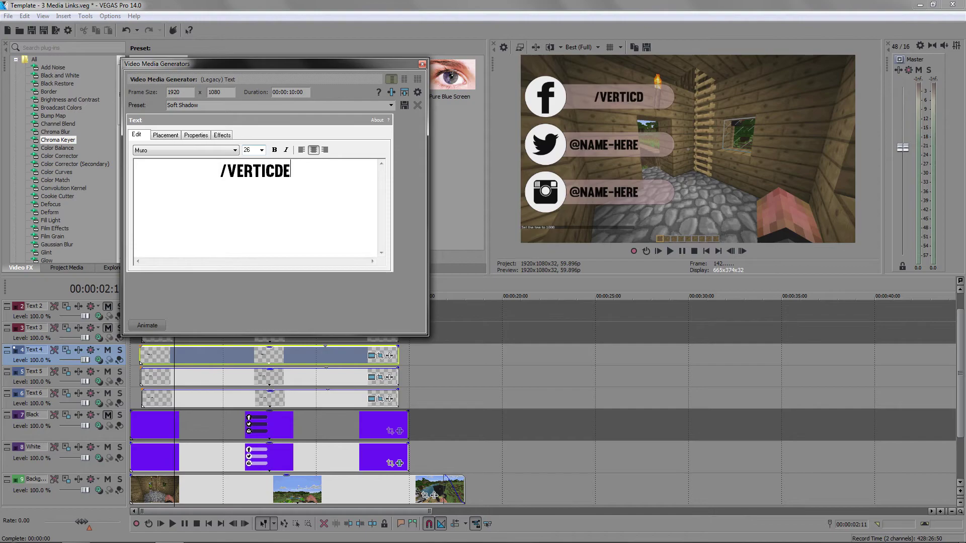
pyautogui.write('SIGNS')
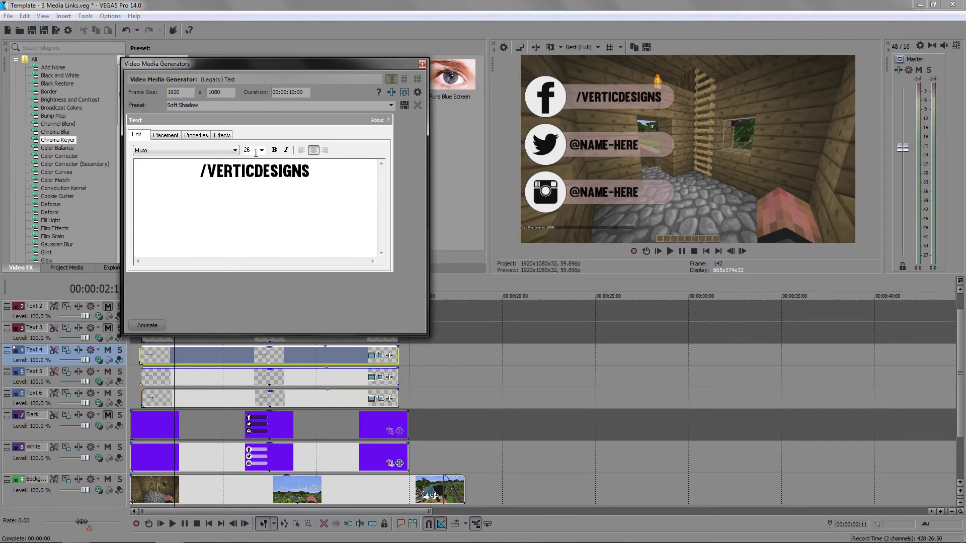
# Step: Shift the Text 4 text horizontally to X -0.474 so it starts beside the Facebook icon, and close its generator settings
pyautogui.click(173, 137)
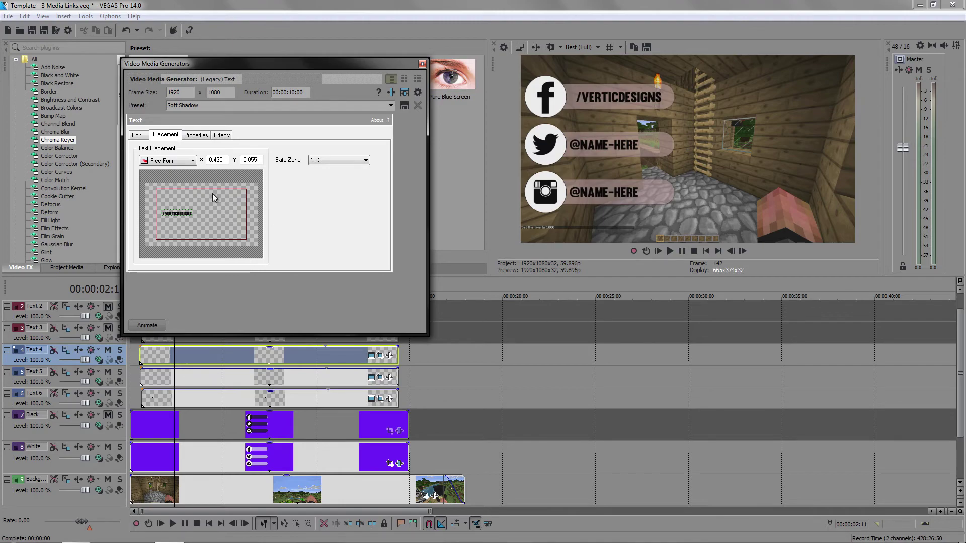
pyautogui.press('Left')
pyautogui.press('Left')
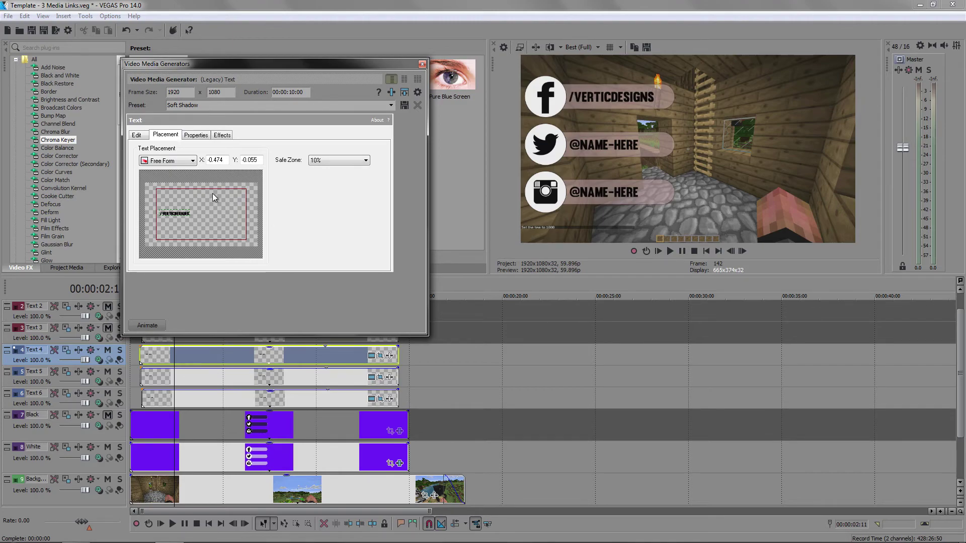
pyautogui.click(422, 64)
pyautogui.scroll(5, 603, 403)
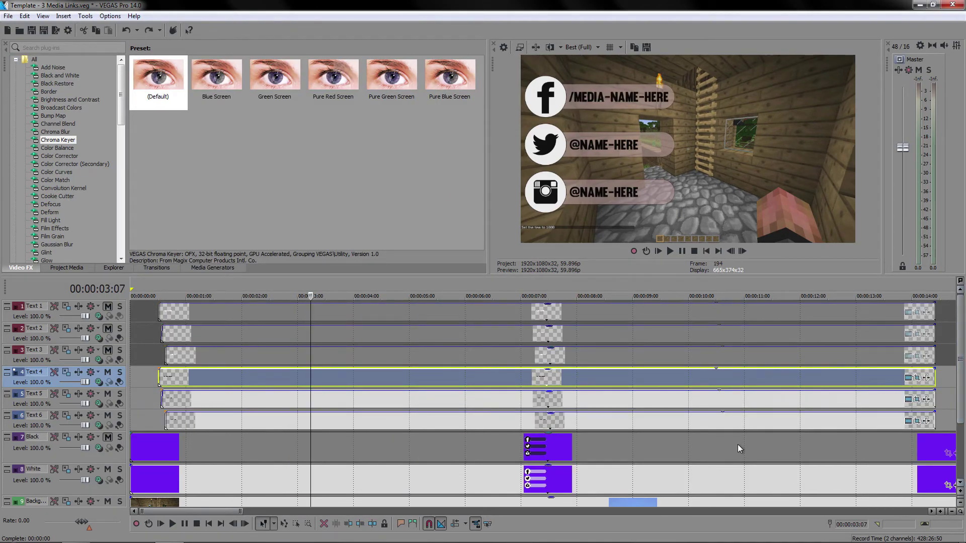
# Step: Switch from the black to the white text by muting tracks Text 4, 5 and 6 and unmuting Text 1, 2 and 3
pyautogui.scroll(-3, 732, 448)
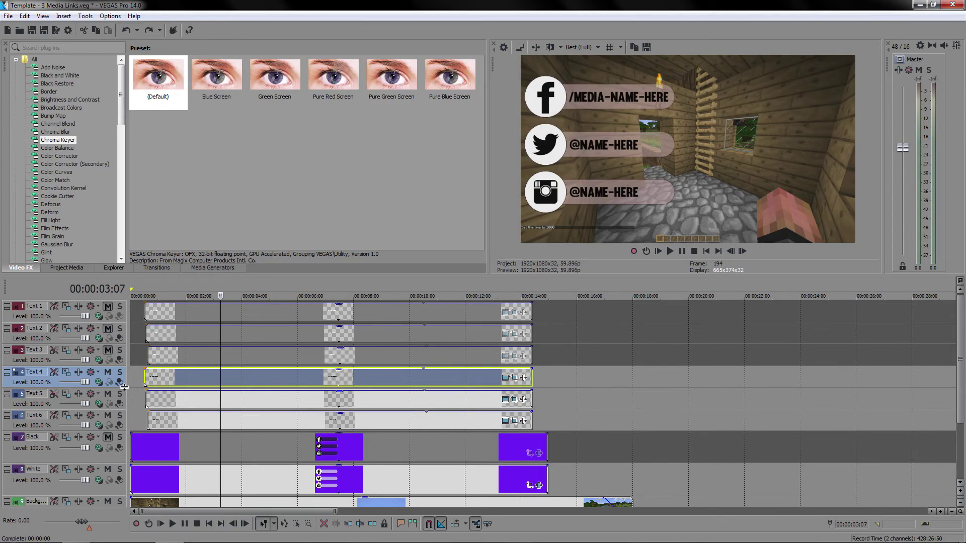
pyautogui.click(107, 415)
pyautogui.click(108, 394)
pyautogui.click(108, 372)
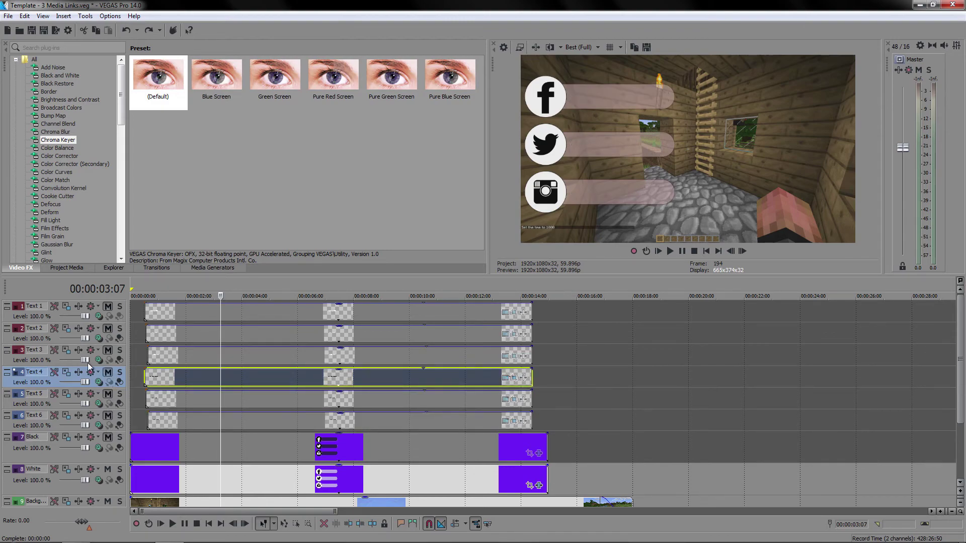
pyautogui.click(90, 373)
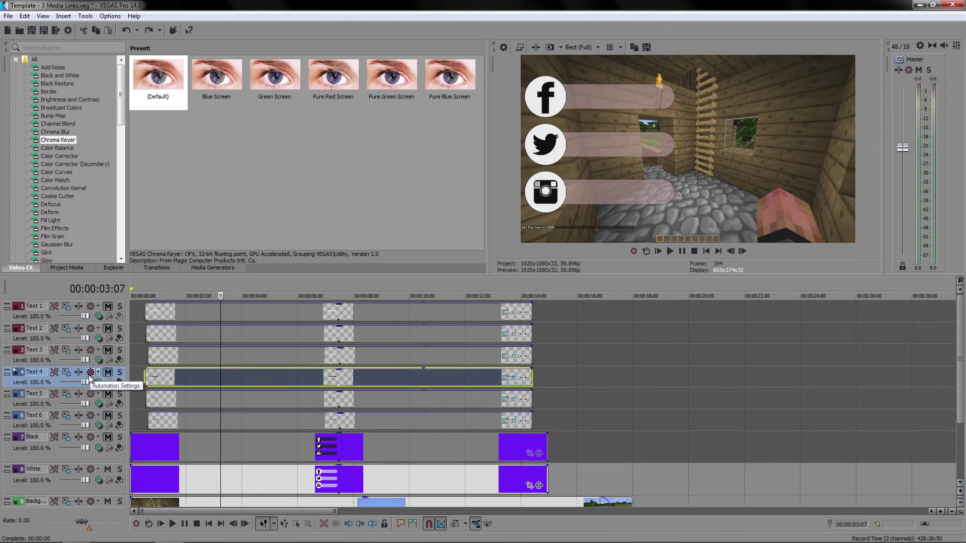
pyautogui.click(108, 352)
pyautogui.click(108, 329)
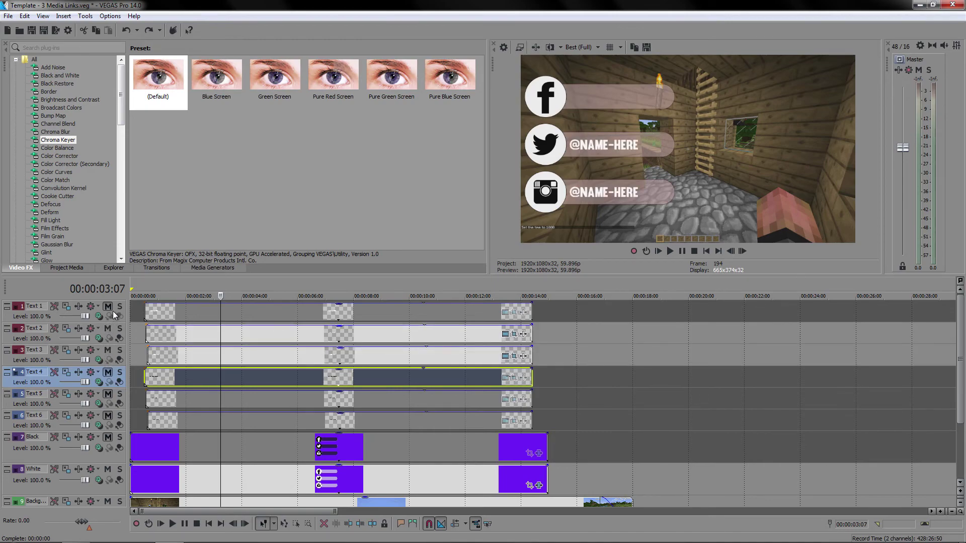
pyautogui.click(108, 306)
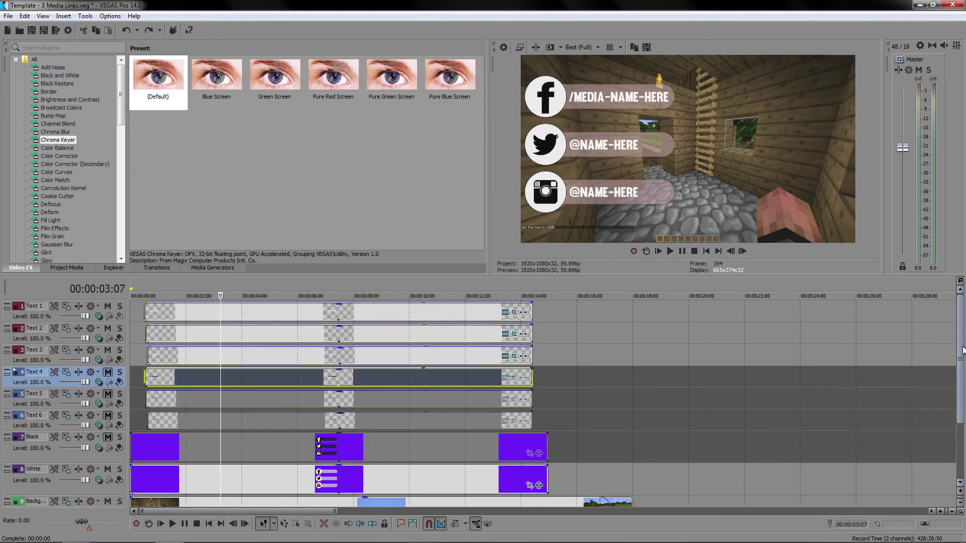
# Step: Mute the White icons track and unmute the Black icons track so the dark icons go with the white text
pyautogui.moveTo(960, 378); pyautogui.dragTo(960, 419)
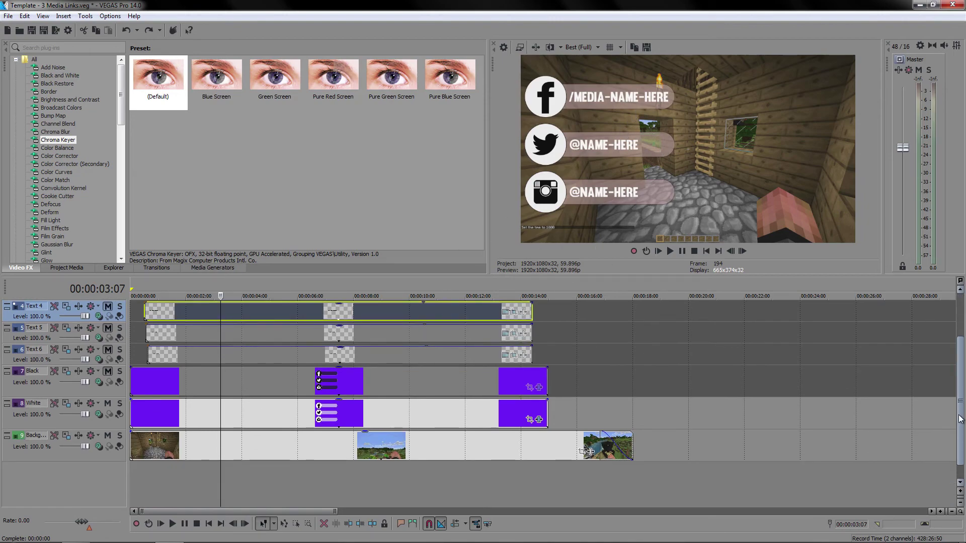
pyautogui.click(108, 404)
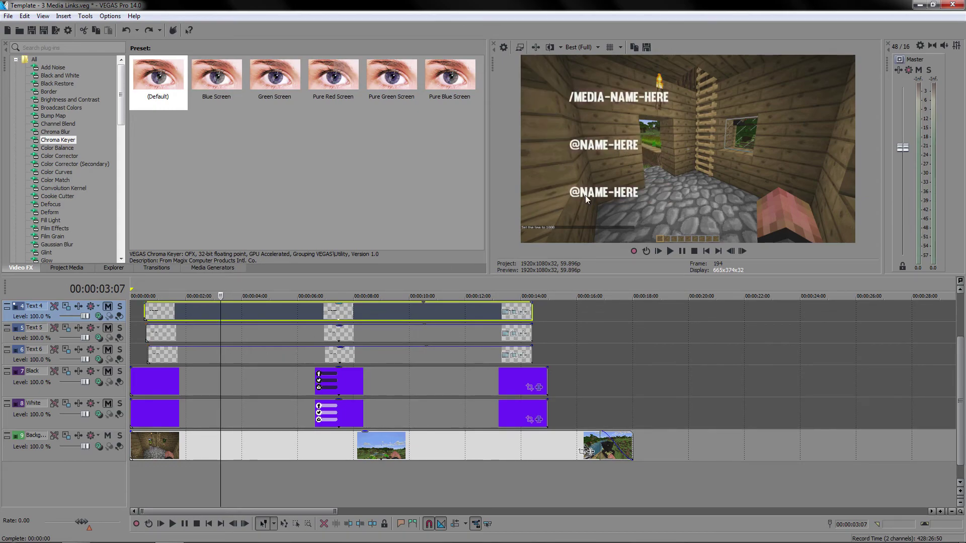
pyautogui.click(108, 372)
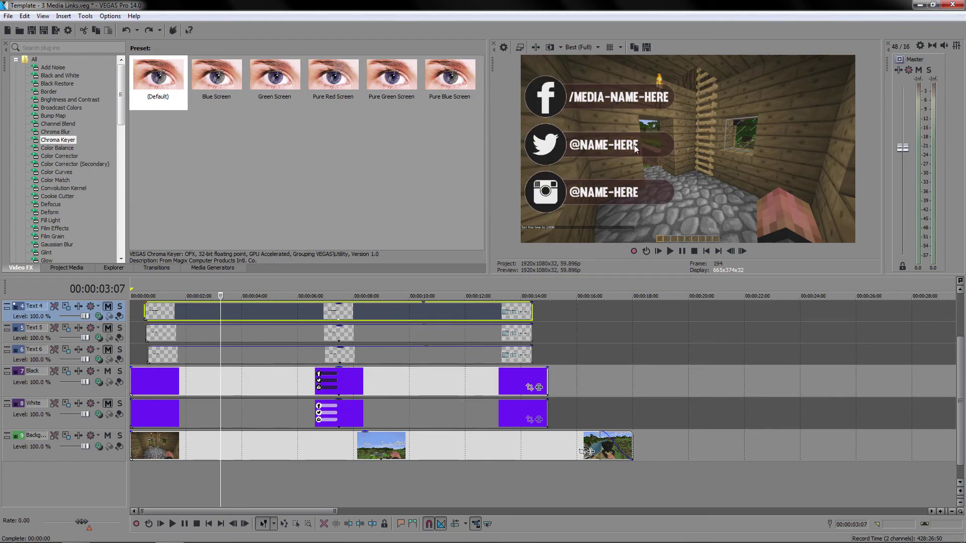
# Step: Select the clip on the Black track and place the playhead at 00:00:01:24
pyautogui.scroll(3, 194, 443)
pyautogui.click(180, 447)
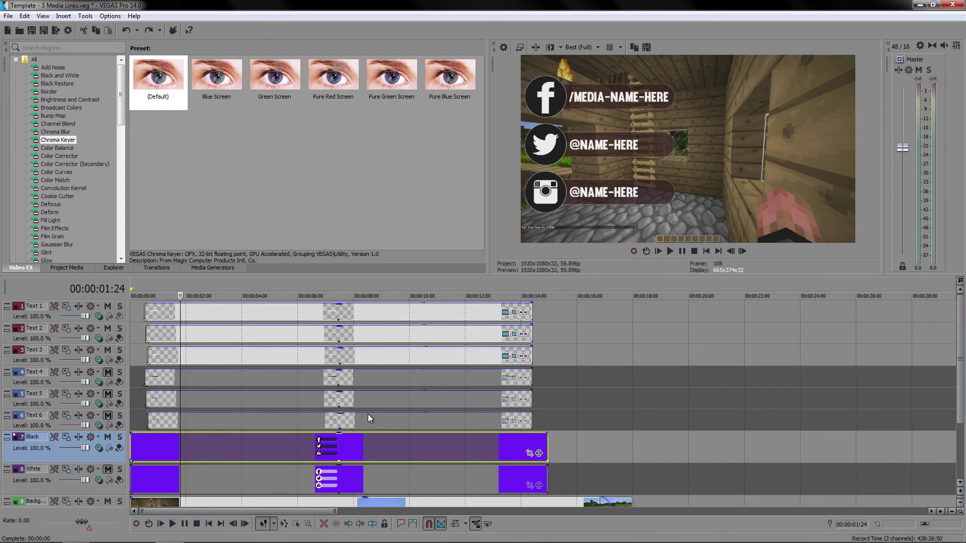
pyautogui.moveTo(380, 418)
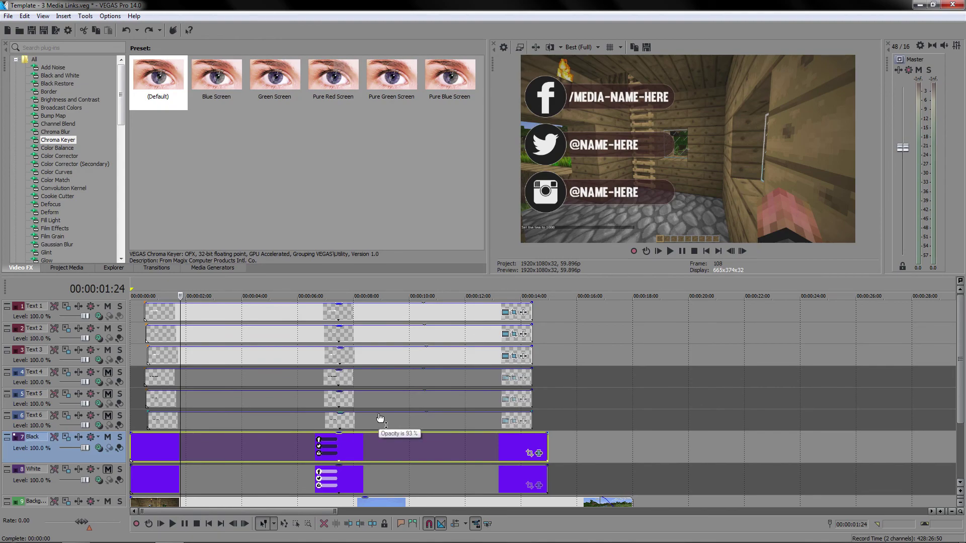